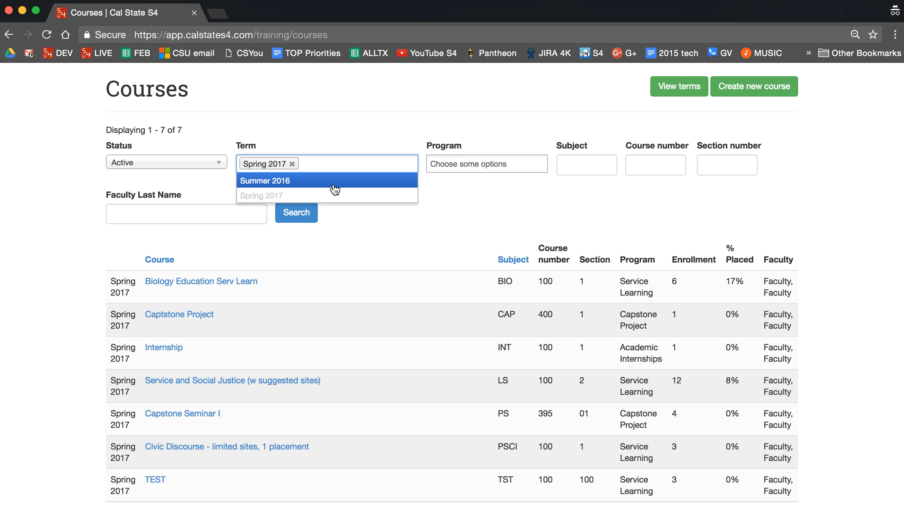
Open the Spring 2017 course Biology Education Serv Learn and review its enrolled students
{"action": "left_click", "coordinate": [326, 131]}
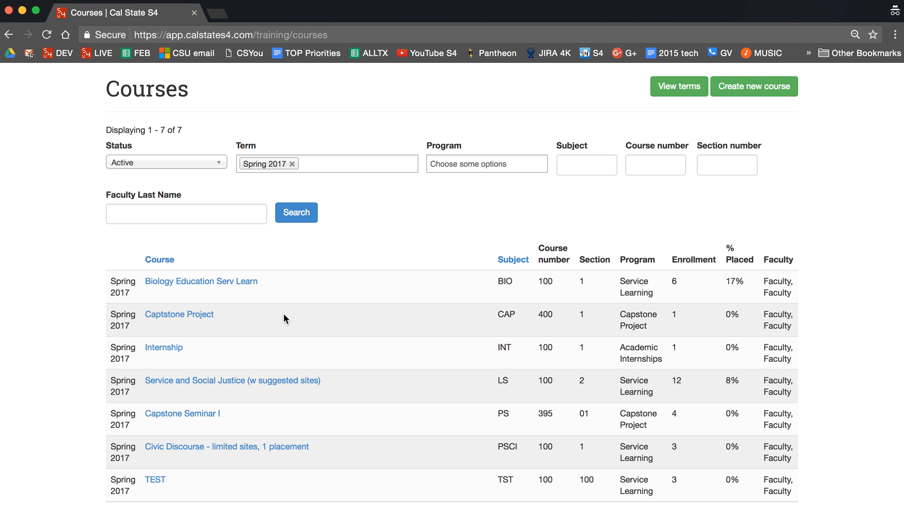
{"action": "left_click", "coordinate": [203, 287]}
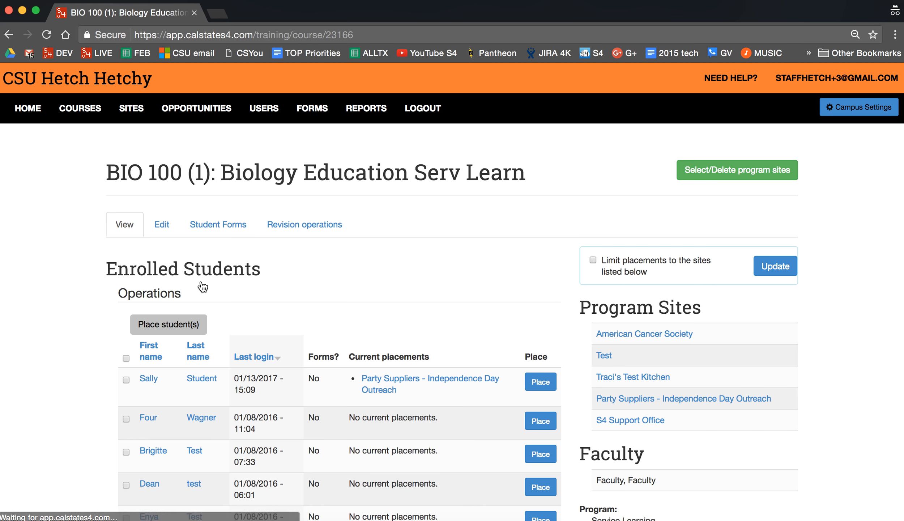
{"action": "scroll", "coordinate": [421, 271], "scroll_direction": "down", "scroll_amount": 5}
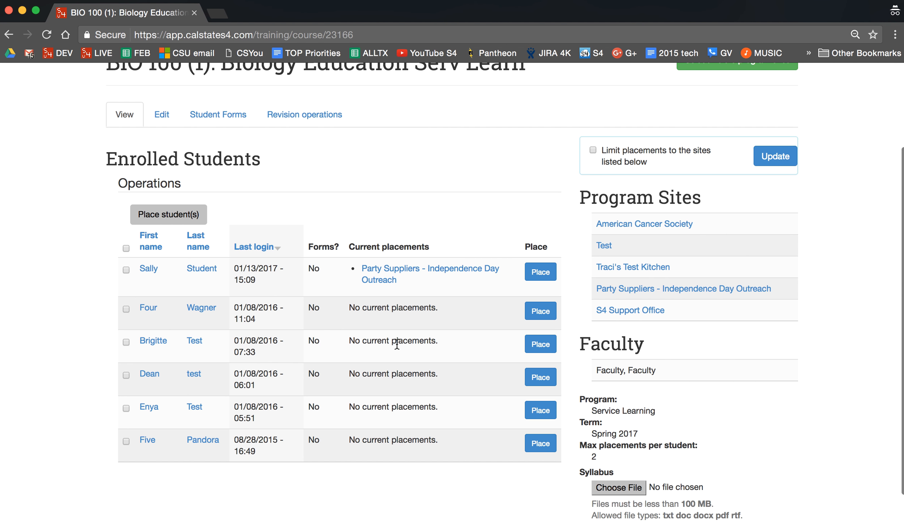
{"action": "scroll", "coordinate": [390, 227], "scroll_direction": "up", "scroll_amount": 3}
{"action": "scroll", "coordinate": [389, 223], "scroll_direction": "up", "scroll_amount": 1}
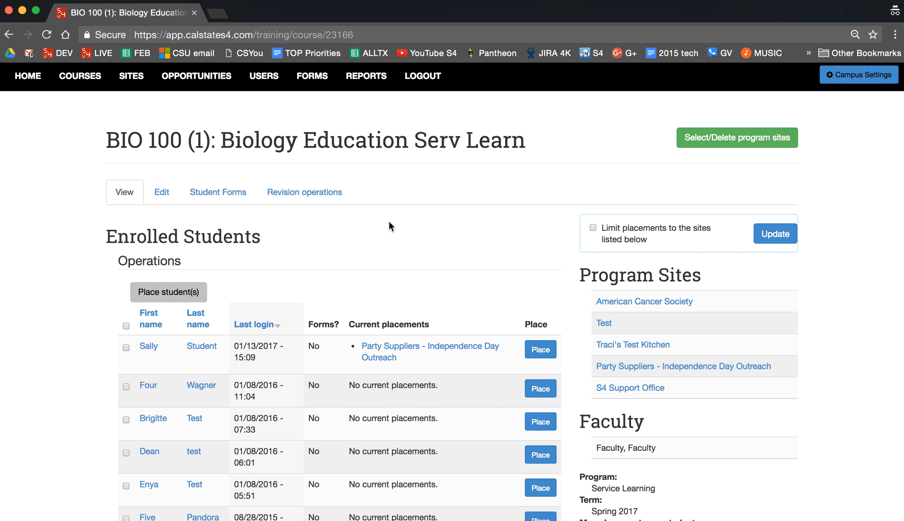
Open the BIO 100 course for editing and review its course details, program sites and student entries
{"action": "left_click", "coordinate": [161, 197]}
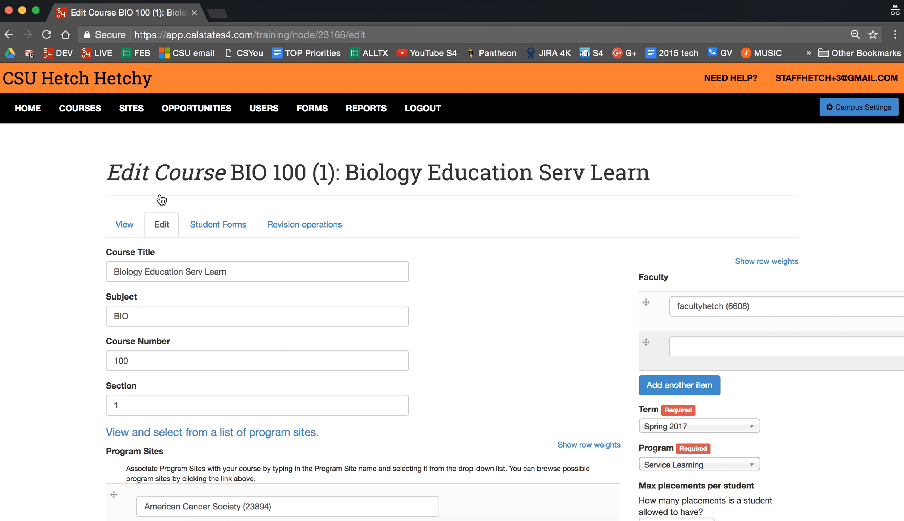
{"action": "scroll", "coordinate": [474, 254], "scroll_direction": "down", "scroll_amount": 3}
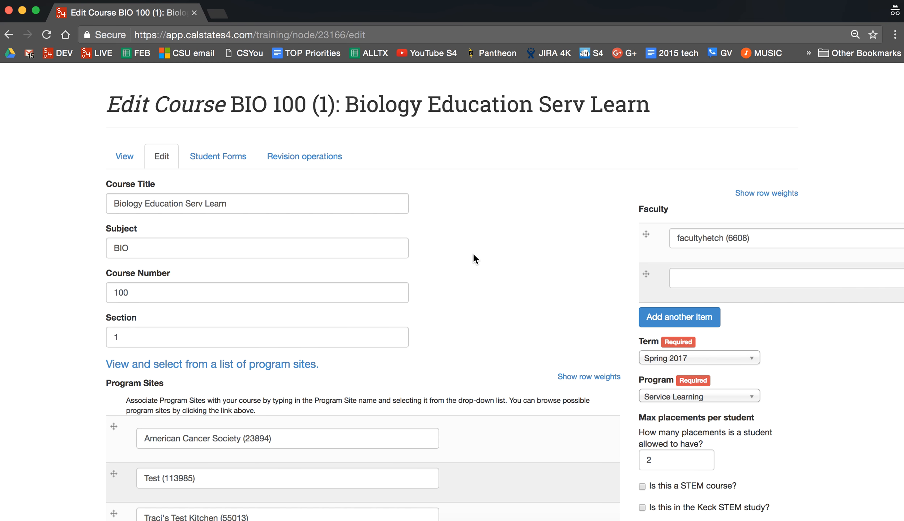
{"action": "scroll", "coordinate": [473, 258], "scroll_direction": "down", "scroll_amount": 20}
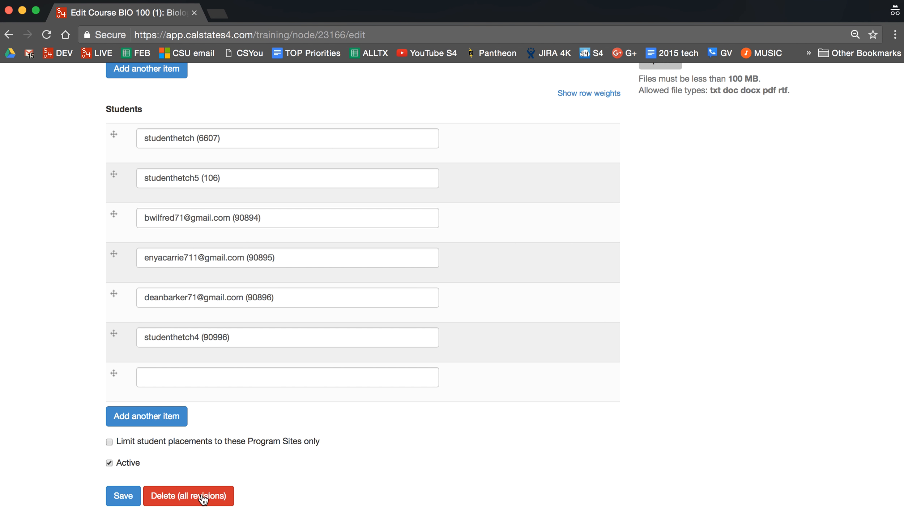
{"action": "scroll", "coordinate": [381, 463], "scroll_direction": "up", "scroll_amount": 3}
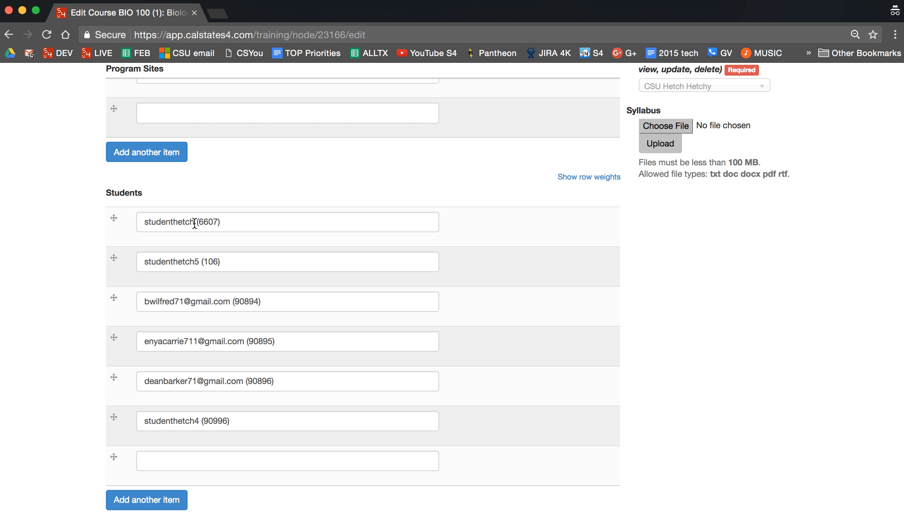
{"action": "left_click_drag", "start_coordinate": [194, 222], "coordinate": [137, 225]}
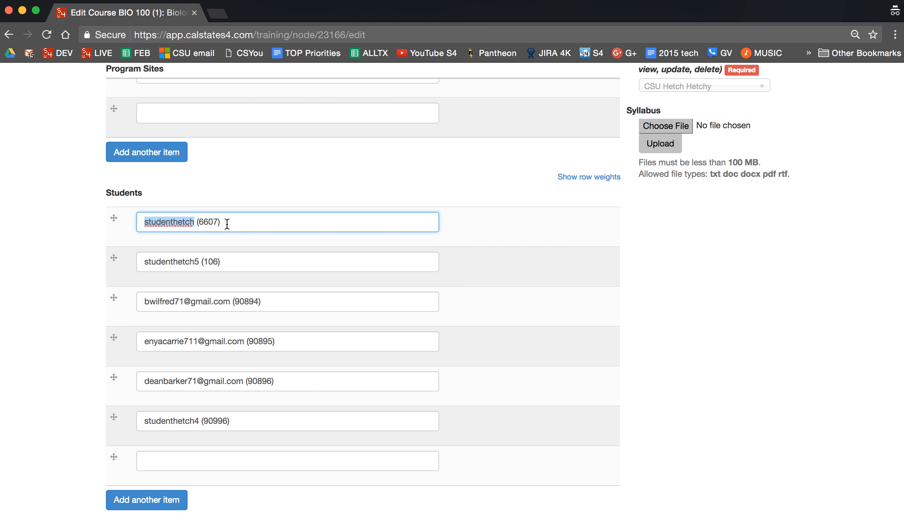
{"action": "left_click", "coordinate": [248, 223]}
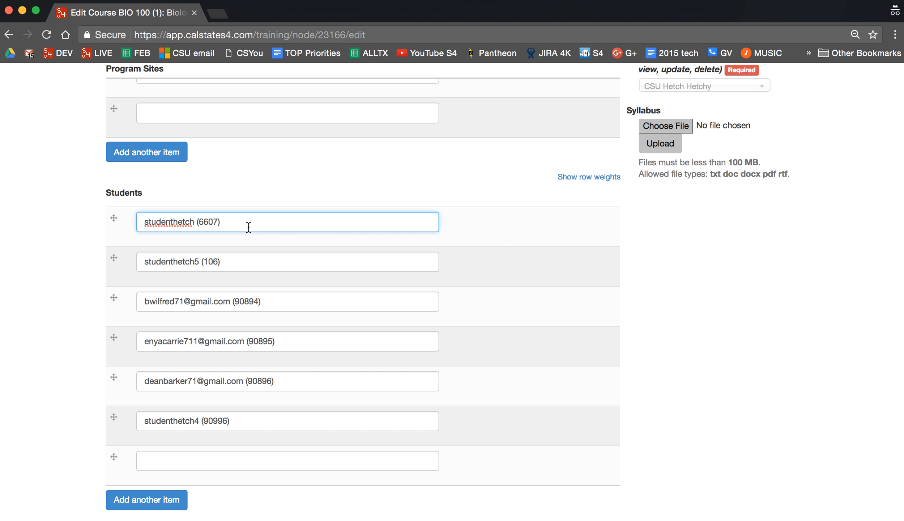
{"action": "scroll", "coordinate": [275, 248], "scroll_direction": "up", "scroll_amount": 2}
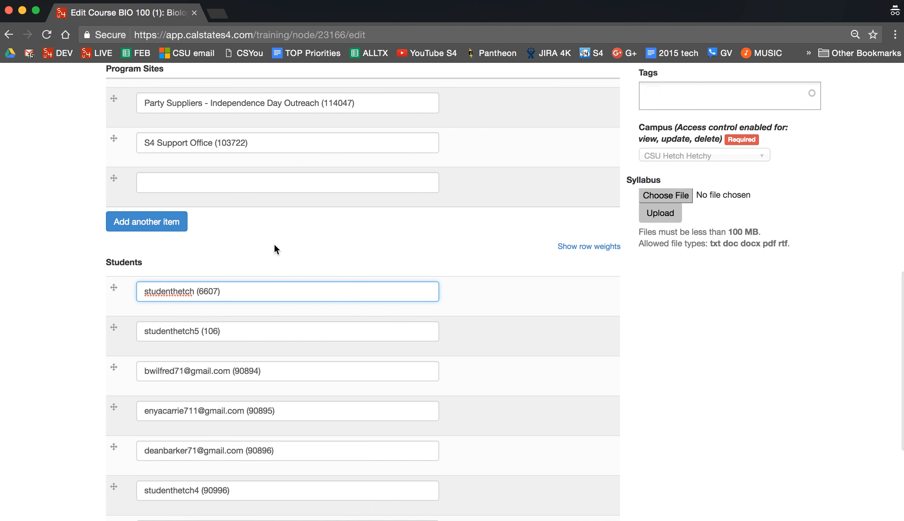
{"action": "scroll", "coordinate": [275, 246], "scroll_direction": "up", "scroll_amount": 7}
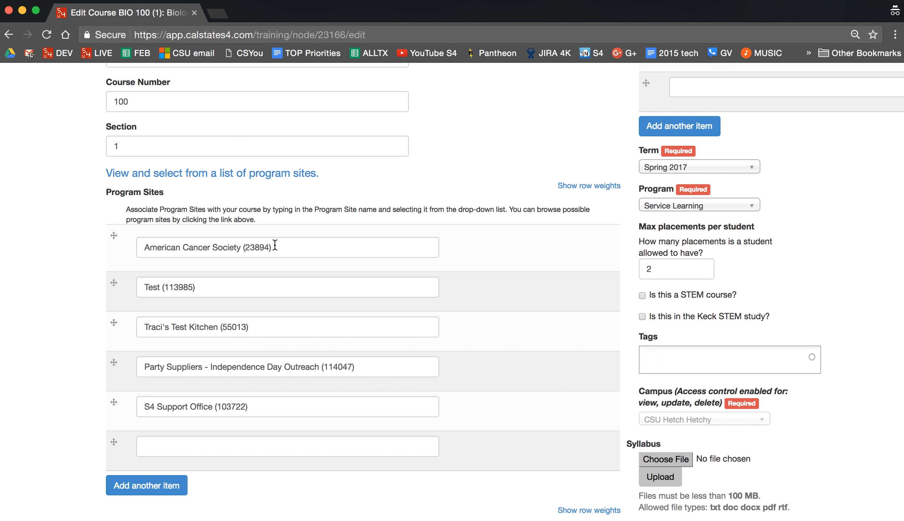
{"action": "scroll", "coordinate": [275, 245], "scroll_direction": "up", "scroll_amount": 7}
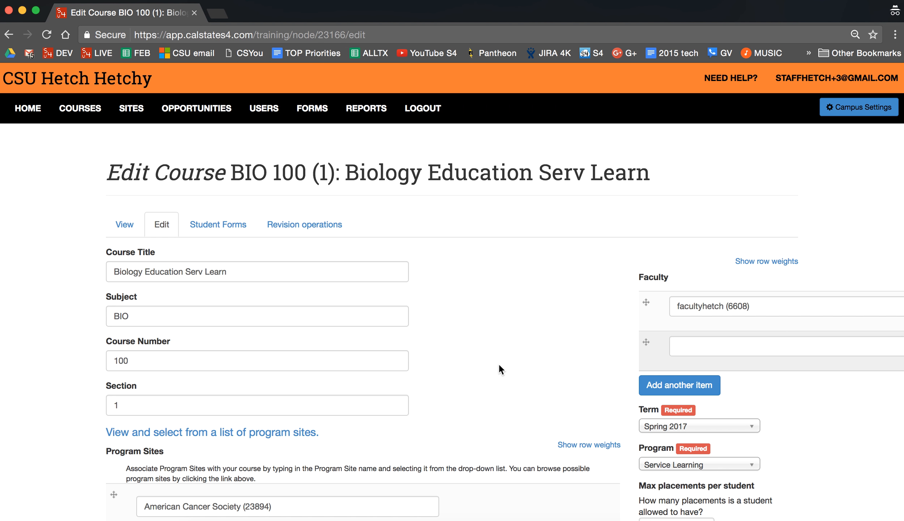
Add the suggested user studenthetch3 in the empty row of the course's student list and save the course
{"action": "scroll", "coordinate": [499, 365], "scroll_direction": "down", "scroll_amount": 10}
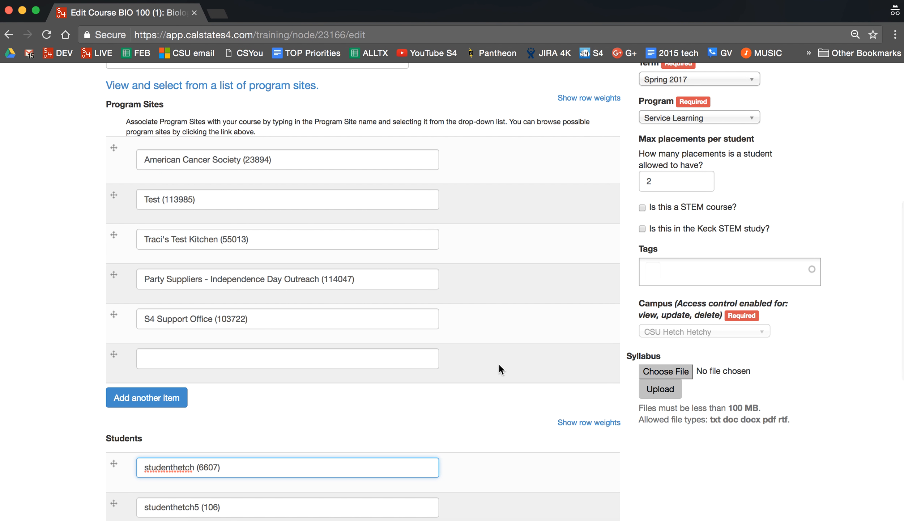
{"action": "scroll", "coordinate": [499, 368], "scroll_direction": "down", "scroll_amount": 8}
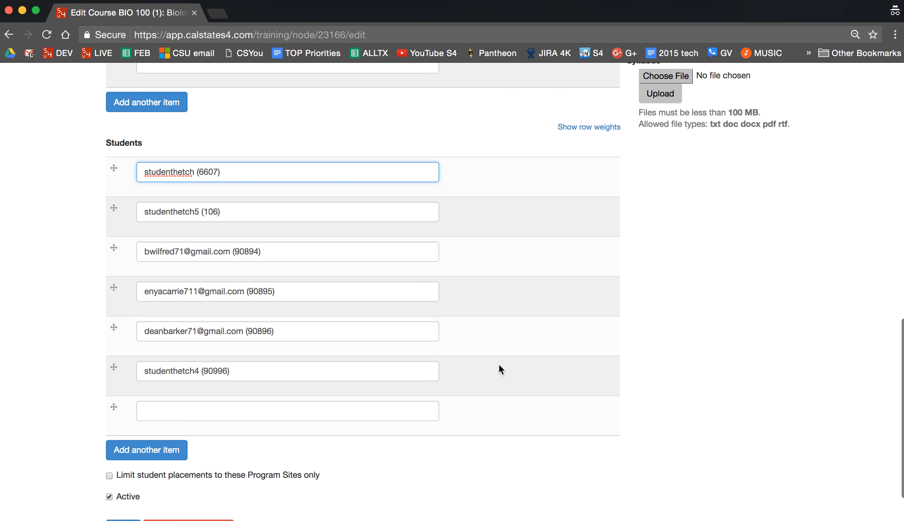
{"action": "scroll", "coordinate": [498, 363], "scroll_direction": "down", "scroll_amount": 2}
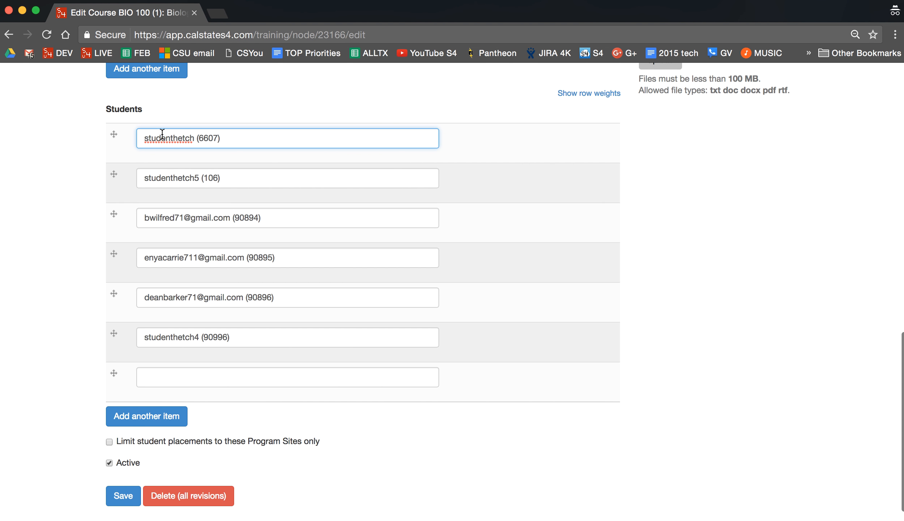
{"action": "left_click", "coordinate": [197, 377]}
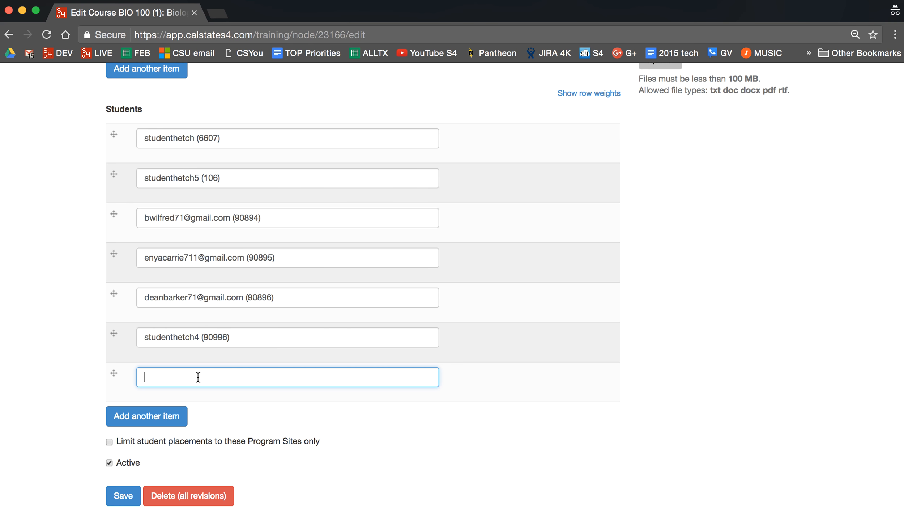
{"action": "type", "text": "studenthetch3"}
{"action": "key", "text": "BackSpace"}
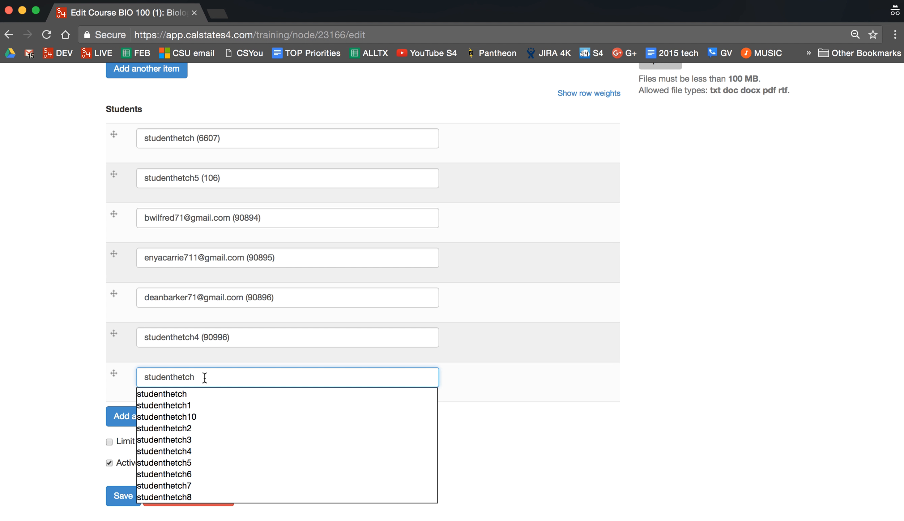
{"action": "left_click", "coordinate": [179, 439]}
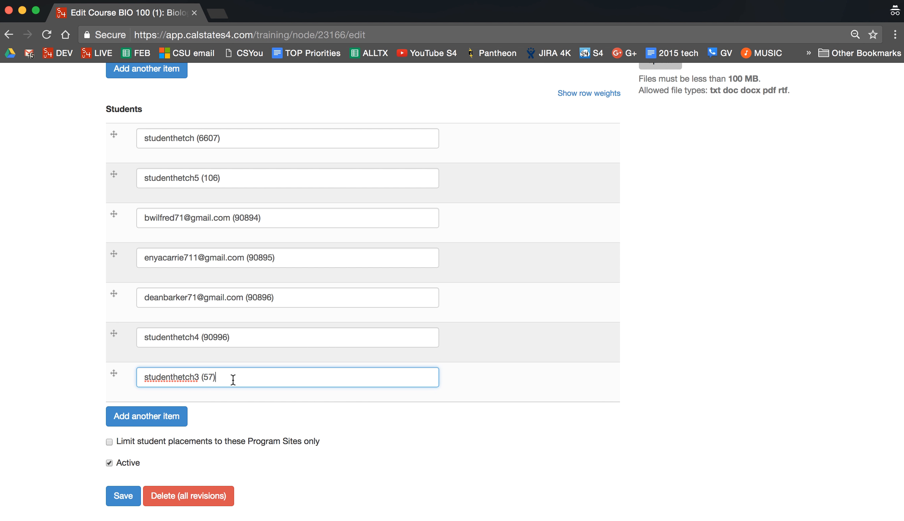
{"action": "left_click_drag", "start_coordinate": [233, 380], "coordinate": [201, 380]}
{"action": "key", "text": "Right"}
{"action": "left_click_drag", "start_coordinate": [230, 380], "coordinate": [145, 376]}
{"action": "left_click", "coordinate": [127, 496]}
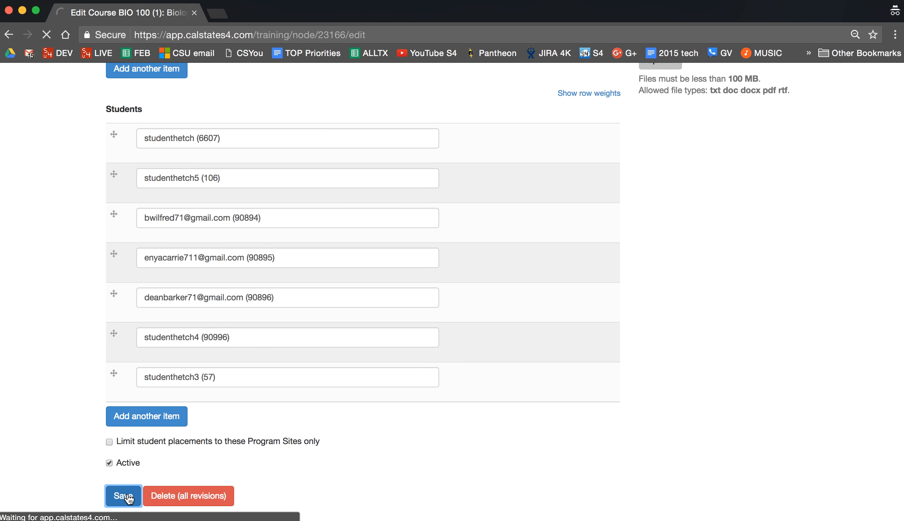
Check the Enrolled Students table on the course page for the newly added student
{"action": "scroll", "coordinate": [245, 349], "scroll_direction": "down", "scroll_amount": 5}
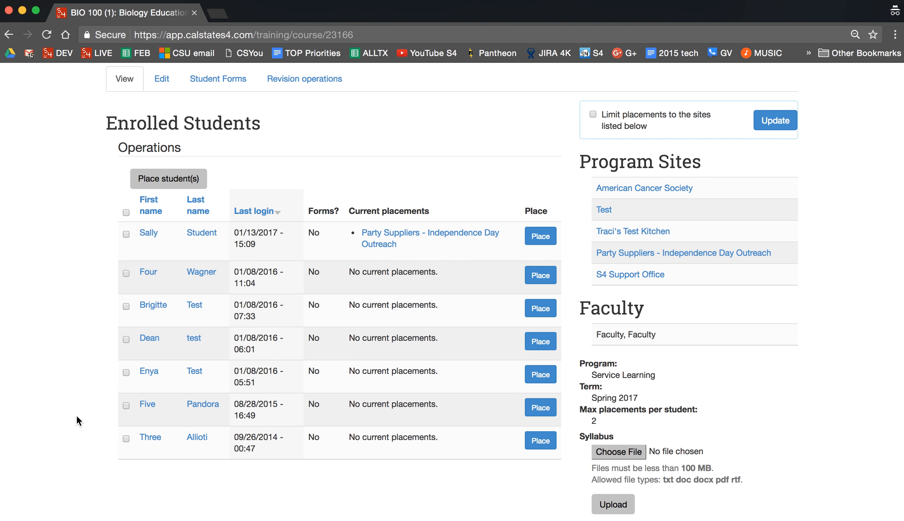
{"action": "scroll", "coordinate": [74, 409], "scroll_direction": "up", "scroll_amount": 1}
{"action": "scroll", "coordinate": [74, 408], "scroll_direction": "up", "scroll_amount": 3}
{"action": "scroll", "coordinate": [74, 408], "scroll_direction": "down", "scroll_amount": 4}
{"action": "scroll", "coordinate": [55, 330], "scroll_direction": "up", "scroll_amount": 2}
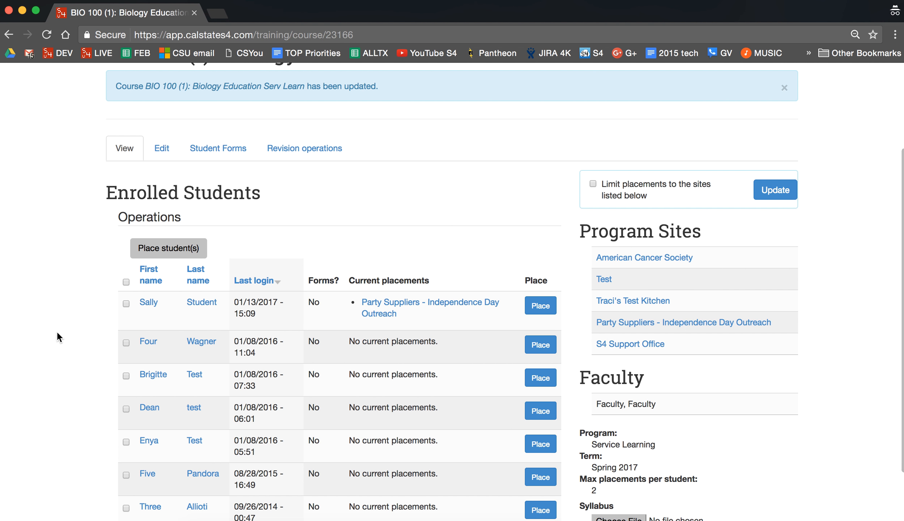
{"action": "scroll", "coordinate": [56, 330], "scroll_direction": "down", "scroll_amount": 1}
{"action": "scroll", "coordinate": [58, 336], "scroll_direction": "down", "scroll_amount": 1}
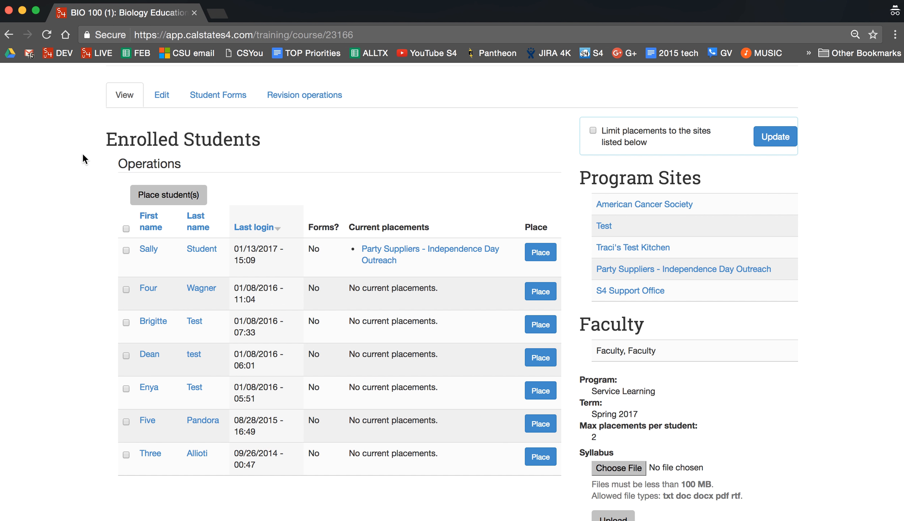
Edit the course again, clear the studenthetch entry from its student list, and save the course
{"action": "scroll", "coordinate": [83, 155], "scroll_direction": "up", "scroll_amount": 5}
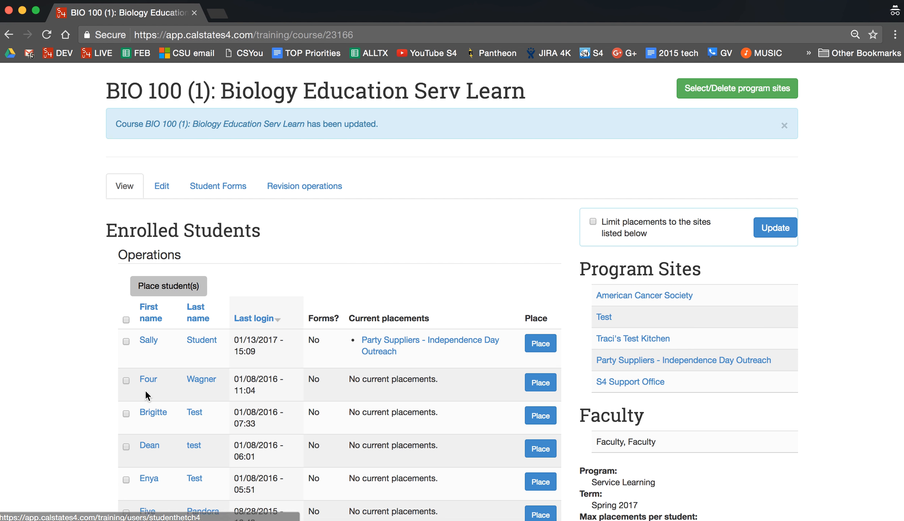
{"action": "left_click", "coordinate": [161, 186]}
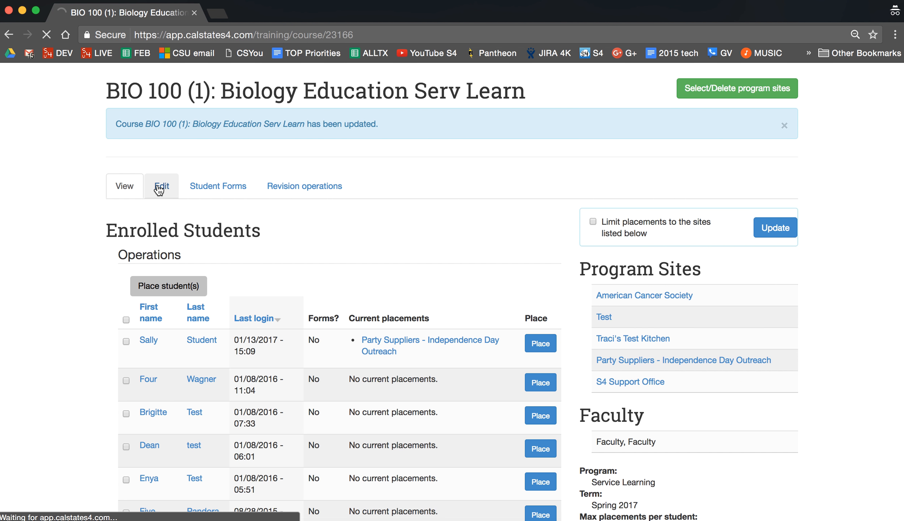
{"action": "scroll", "coordinate": [405, 282], "scroll_direction": "down", "scroll_amount": 5}
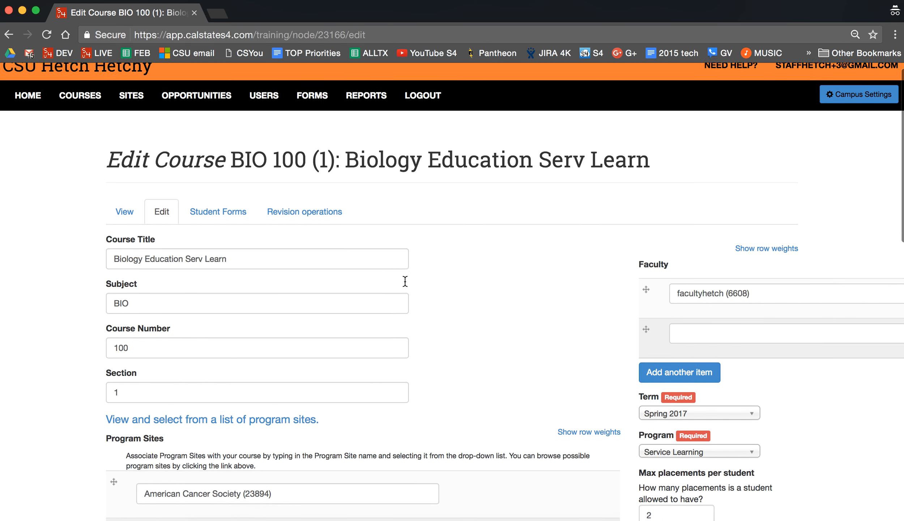
{"action": "scroll", "coordinate": [405, 282], "scroll_direction": "down", "scroll_amount": 10}
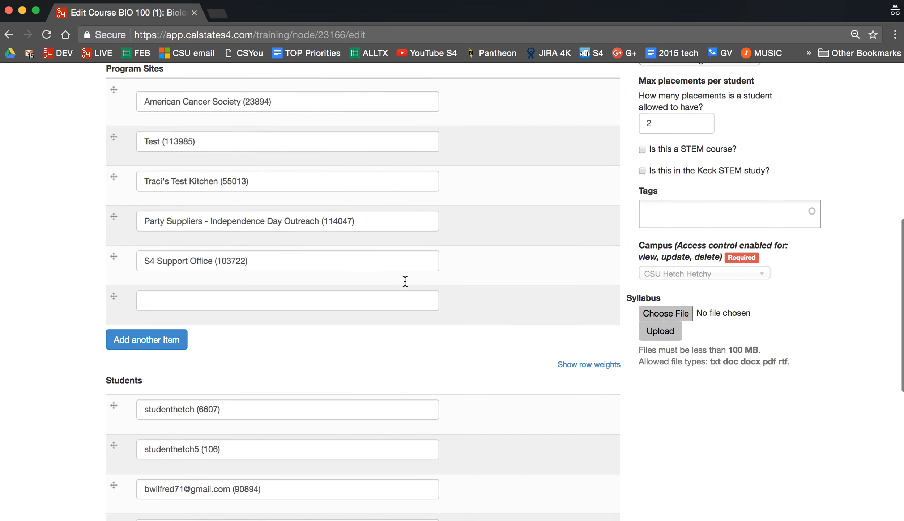
{"action": "scroll", "coordinate": [405, 282], "scroll_direction": "down", "scroll_amount": 5}
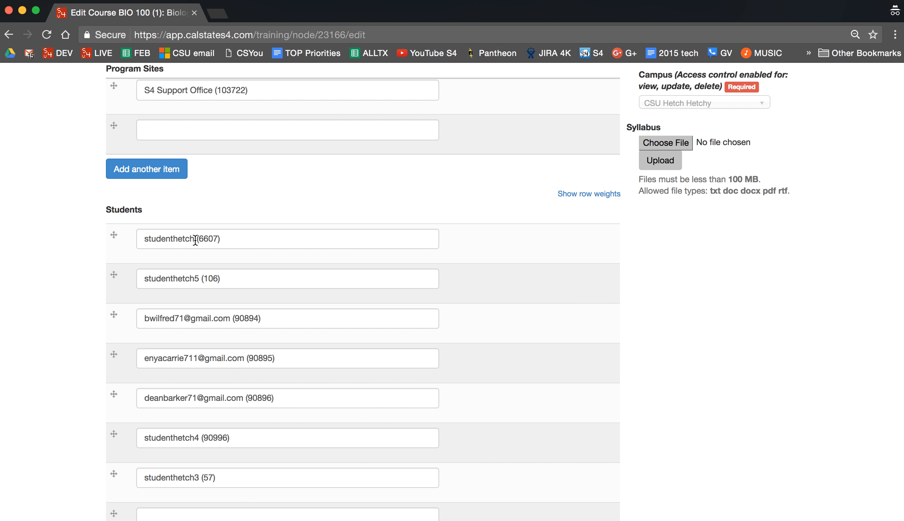
{"action": "left_click_drag", "start_coordinate": [281, 239], "coordinate": [95, 232]}
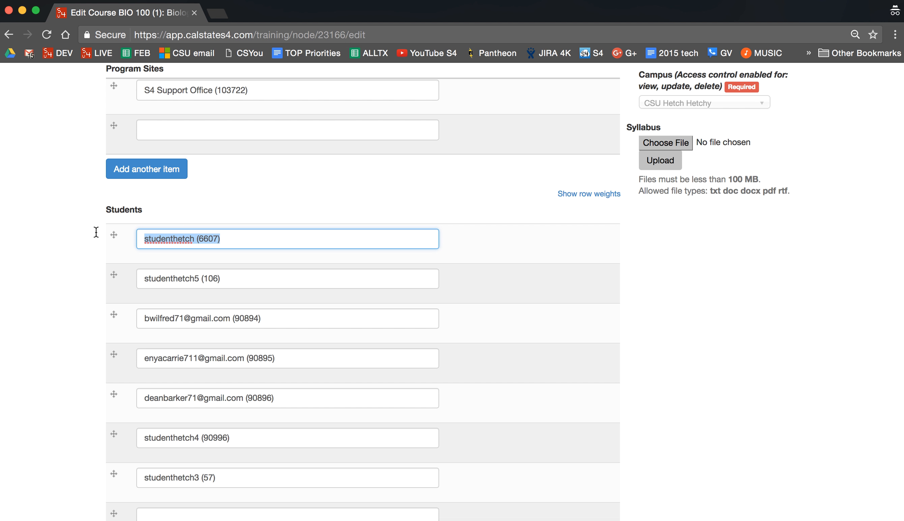
{"action": "key", "text": "BackSpace"}
{"action": "left_click", "coordinate": [75, 221]}
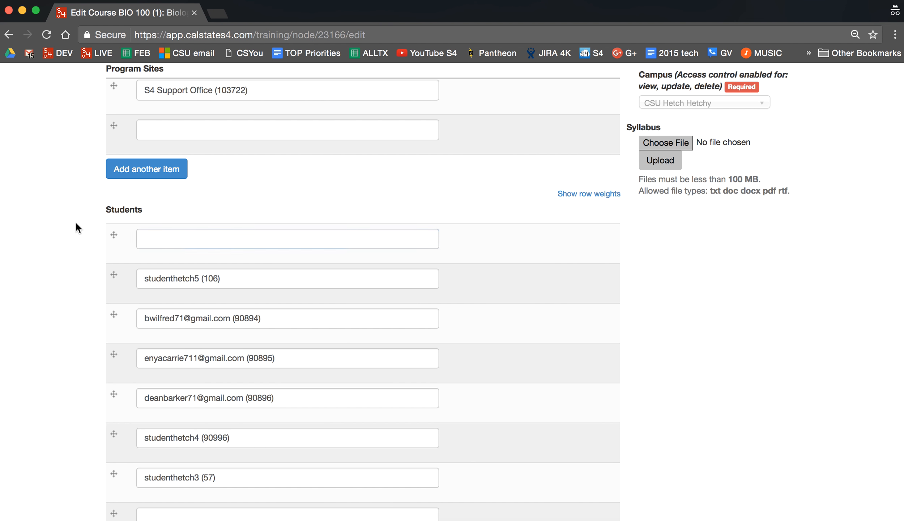
{"action": "scroll", "coordinate": [75, 221], "scroll_direction": "down", "scroll_amount": 5}
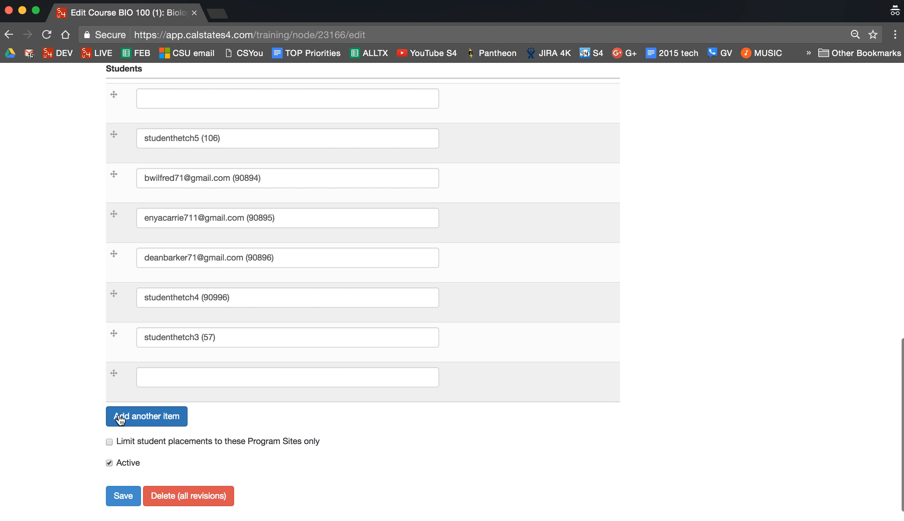
{"action": "left_click", "coordinate": [116, 495]}
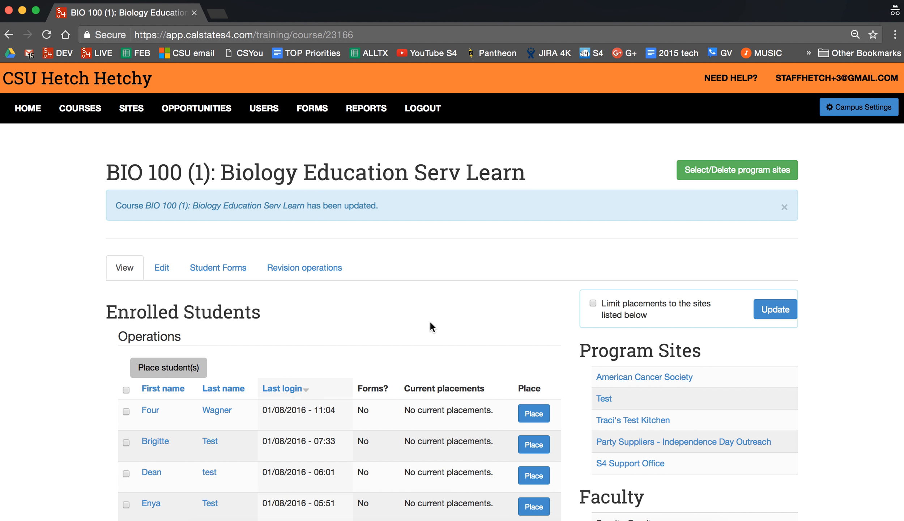
Check the enrolled students after the removal and move the browser window down to uncover the image window behind it
{"action": "scroll", "coordinate": [343, 357], "scroll_direction": "down", "scroll_amount": 5}
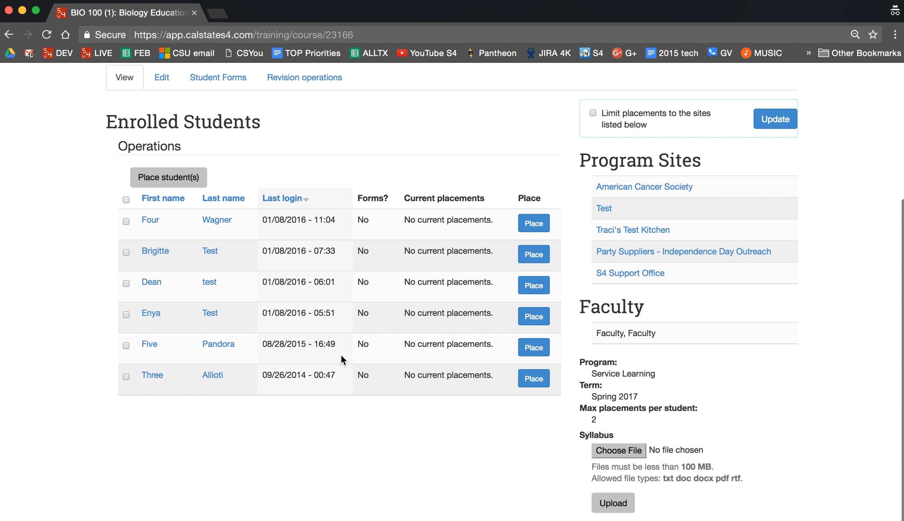
{"action": "scroll", "coordinate": [256, 426], "scroll_direction": "up", "scroll_amount": 4}
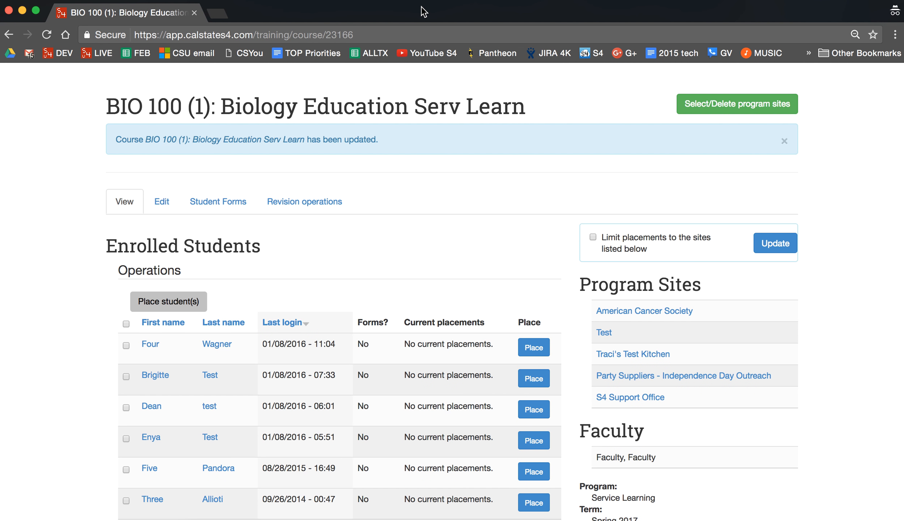
{"action": "left_click_drag", "start_coordinate": [423, 11], "coordinate": [413, 63]}
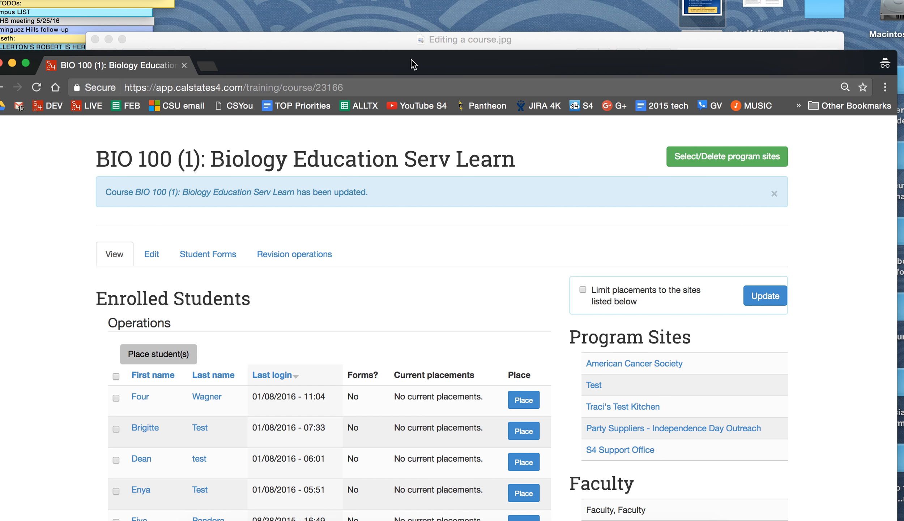
Review the slide listing reasons to edit a course, then return to the BIO 100 page and look over its enrolled students and faculty
{"action": "left_click", "coordinate": [365, 37]}
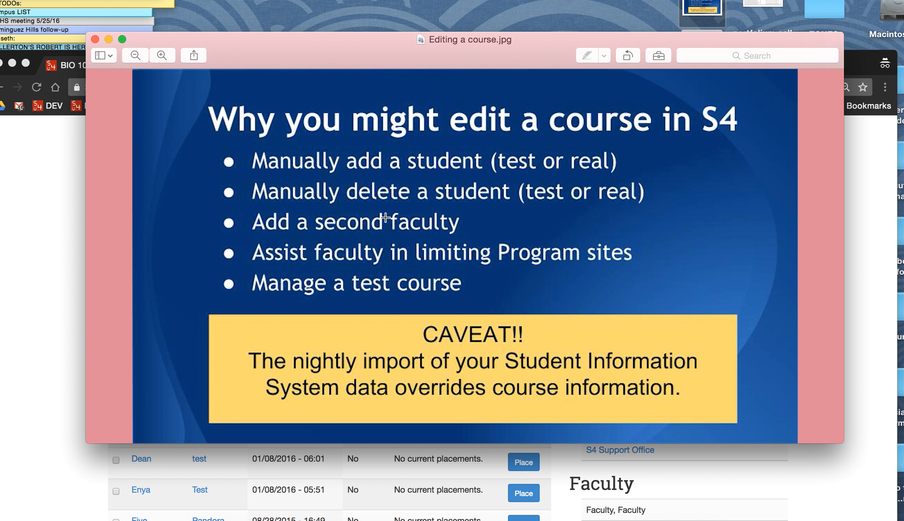
{"action": "left_click", "coordinate": [55, 368]}
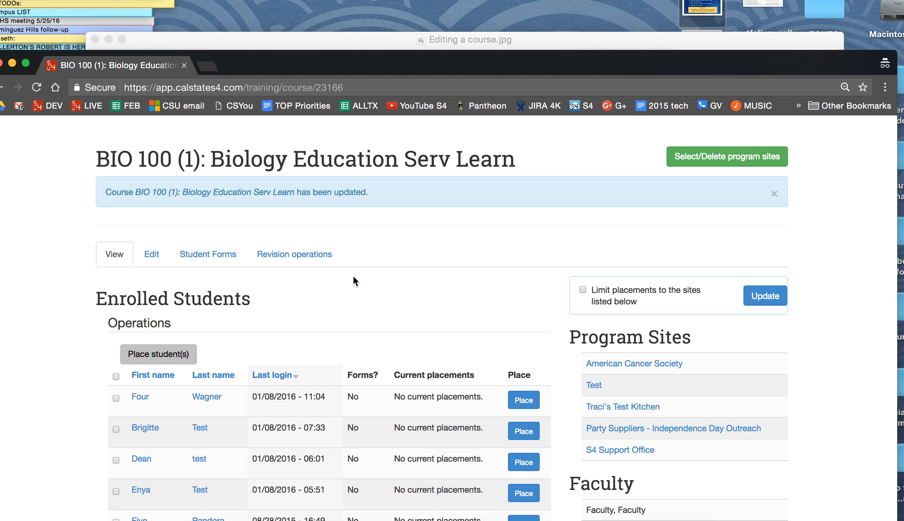
{"action": "scroll", "coordinate": [352, 274], "scroll_direction": "down", "scroll_amount": 2}
{"action": "scroll", "coordinate": [353, 281], "scroll_direction": "down", "scroll_amount": 2}
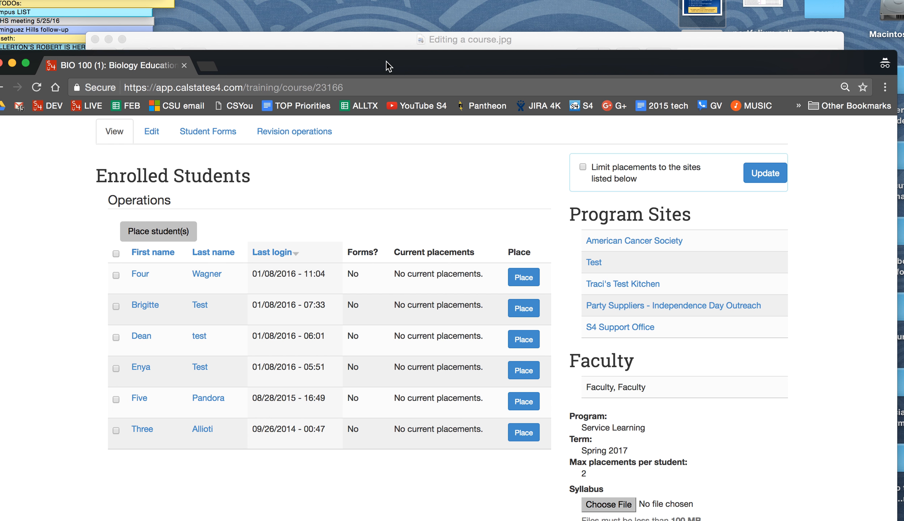
{"action": "left_click_drag", "start_coordinate": [382, 60], "coordinate": [394, 46]}
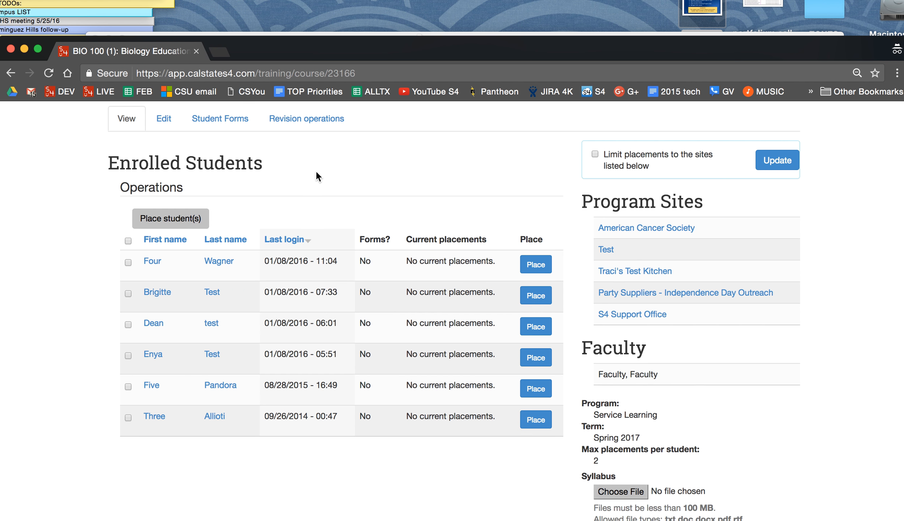
{"action": "left_click", "coordinate": [165, 181]}
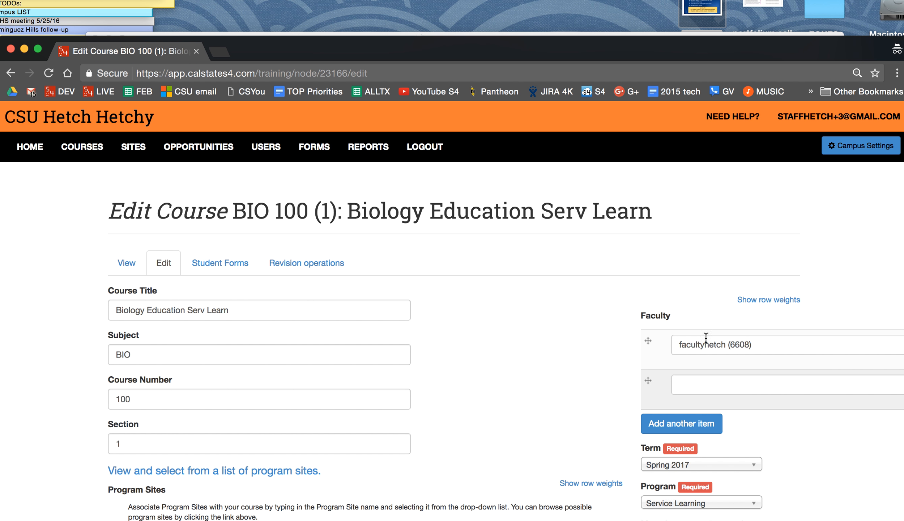
{"action": "left_click", "coordinate": [706, 386]}
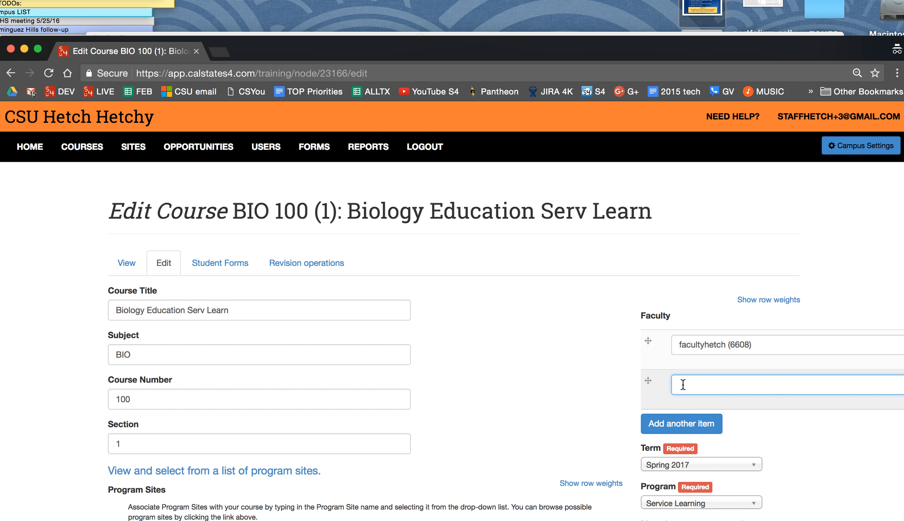
{"action": "type", "text": "facultyhetch"}
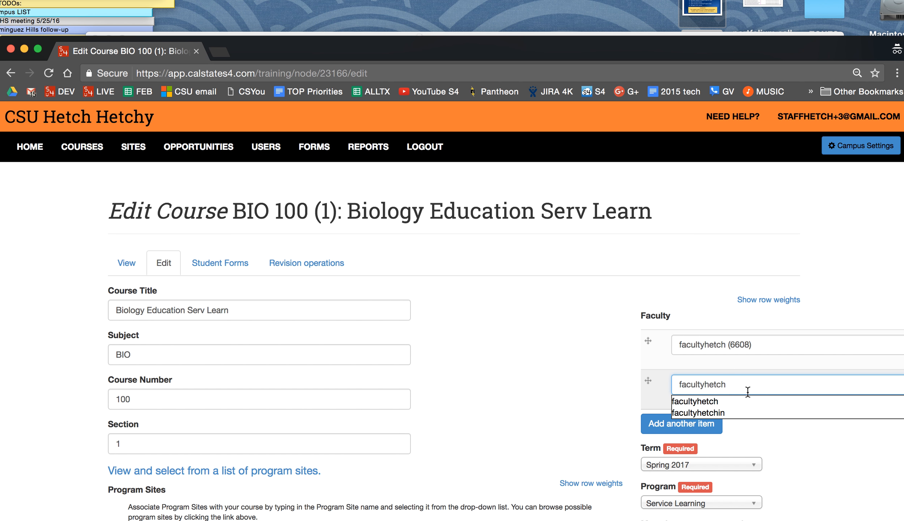
{"action": "left_click", "coordinate": [742, 413]}
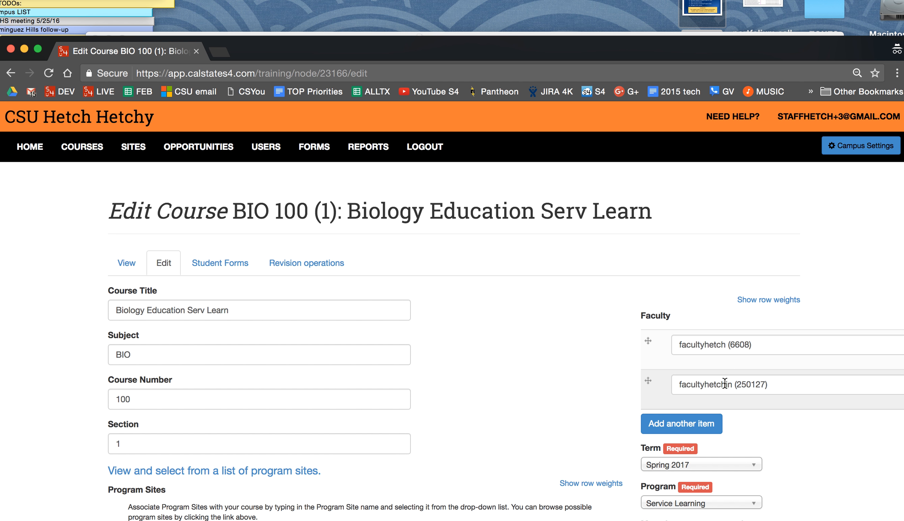
{"action": "scroll", "coordinate": [544, 292], "scroll_direction": "down", "scroll_amount": 15}
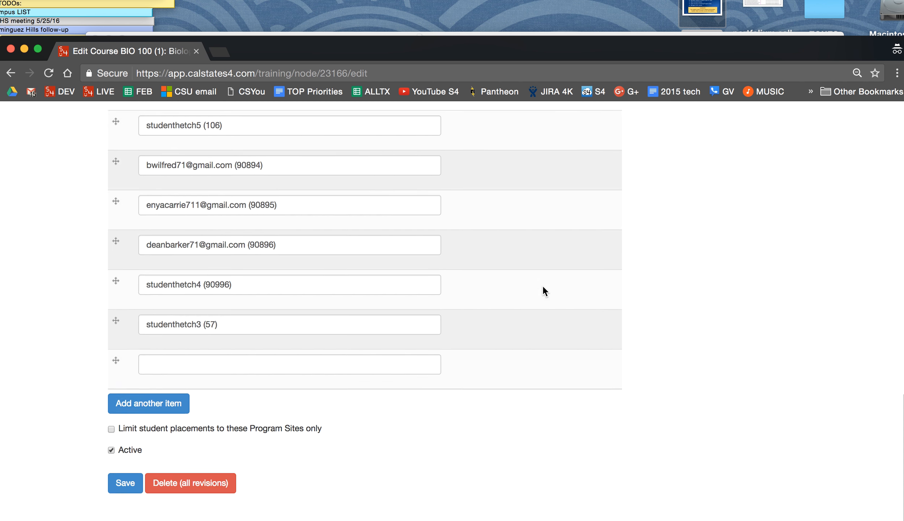
{"action": "scroll", "coordinate": [545, 291], "scroll_direction": "up", "scroll_amount": 2}
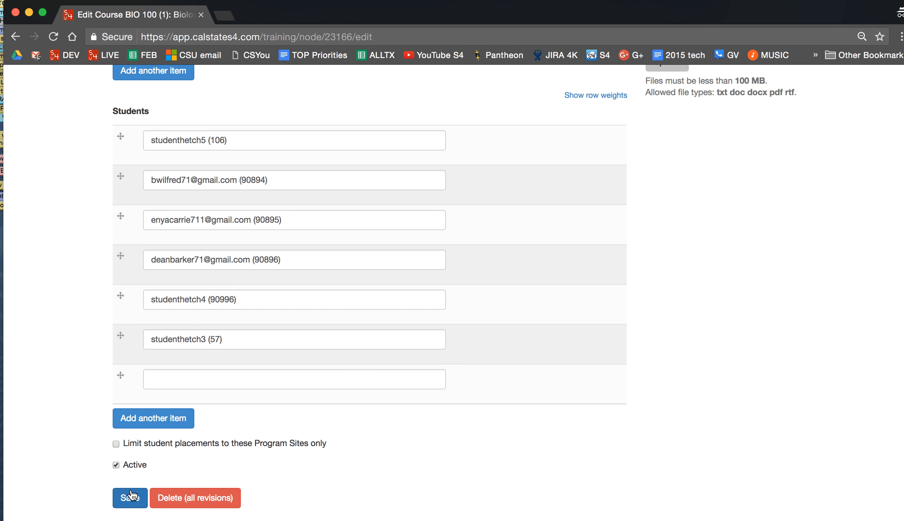
{"action": "left_click", "coordinate": [131, 495]}
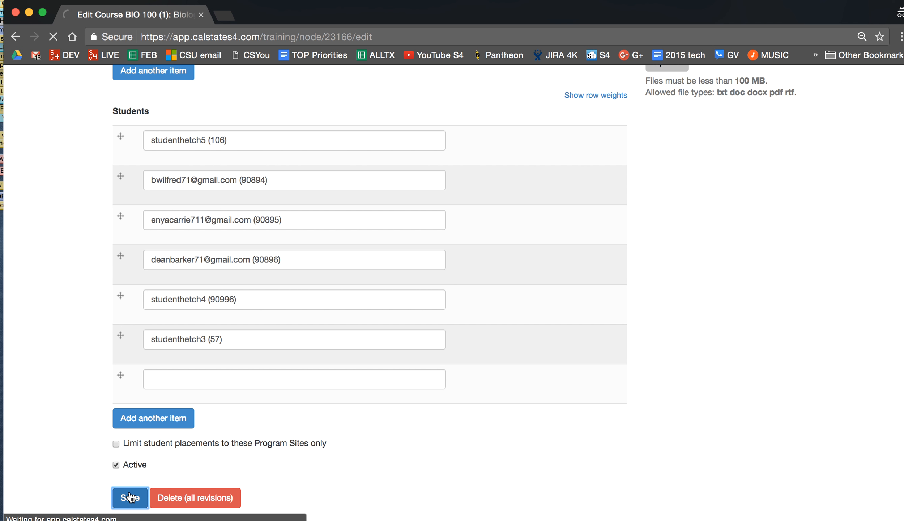
Check the Faculty section of the saved course and open the Courses list to look over the Spring 2017 courses
{"action": "scroll", "coordinate": [501, 272], "scroll_direction": "down", "scroll_amount": 4}
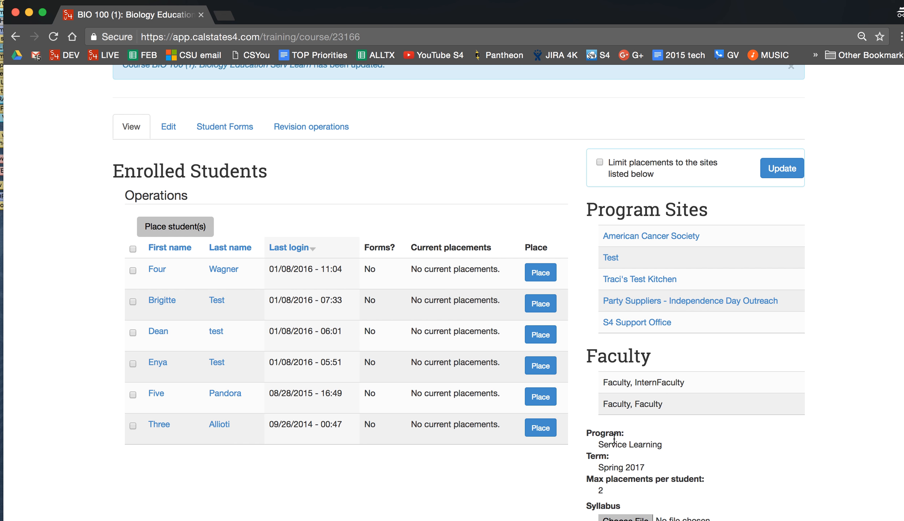
{"action": "scroll", "coordinate": [620, 467], "scroll_direction": "up", "scroll_amount": 4}
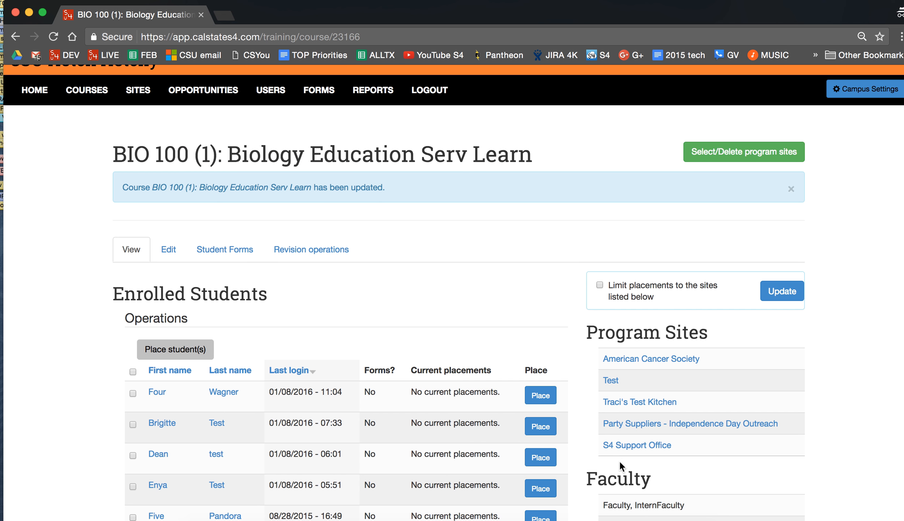
{"action": "left_click", "coordinate": [85, 95]}
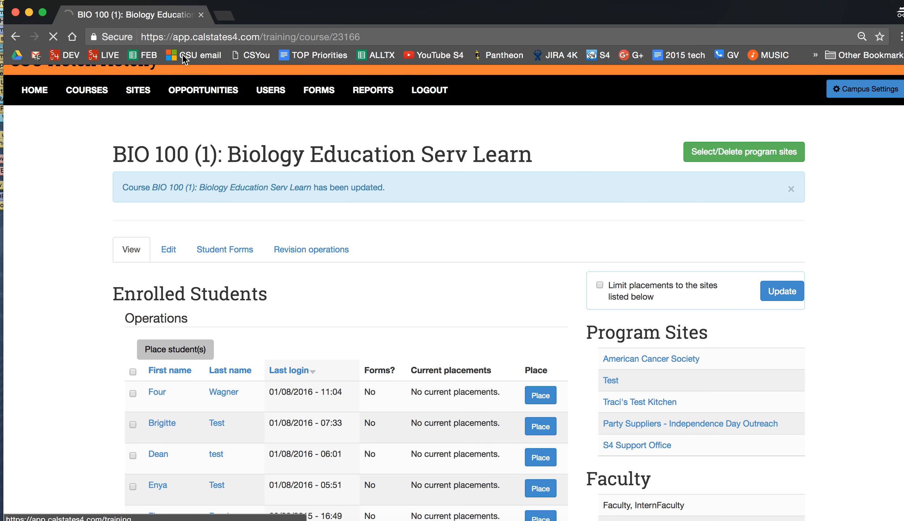
{"action": "scroll", "coordinate": [659, 358], "scroll_direction": "down", "scroll_amount": 3}
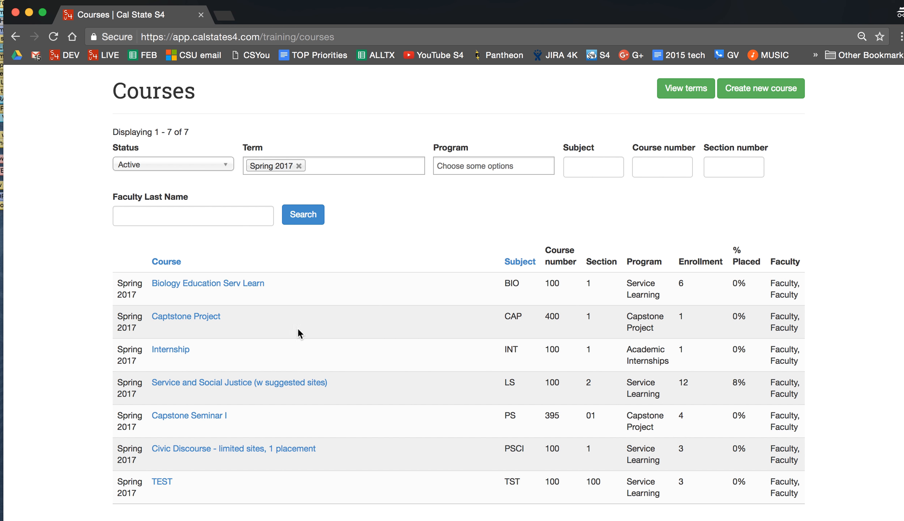
Reopen the Biology Education Serv Learn course from the list and examine its program sites and faculty
{"action": "scroll", "coordinate": [275, 329], "scroll_direction": "up", "scroll_amount": 3}
{"action": "left_click", "coordinate": [227, 368]}
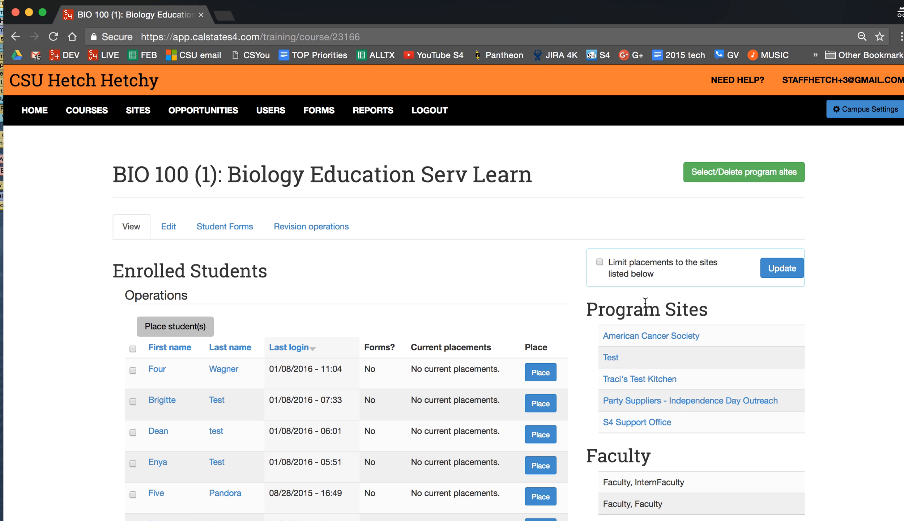
{"action": "scroll", "coordinate": [648, 311], "scroll_direction": "down", "scroll_amount": 5}
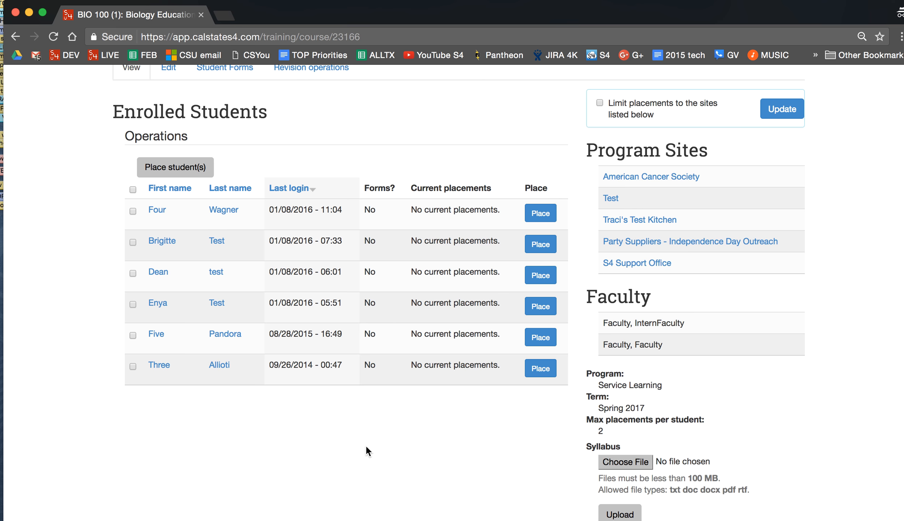
{"action": "scroll", "coordinate": [368, 449], "scroll_direction": "up", "scroll_amount": 2}
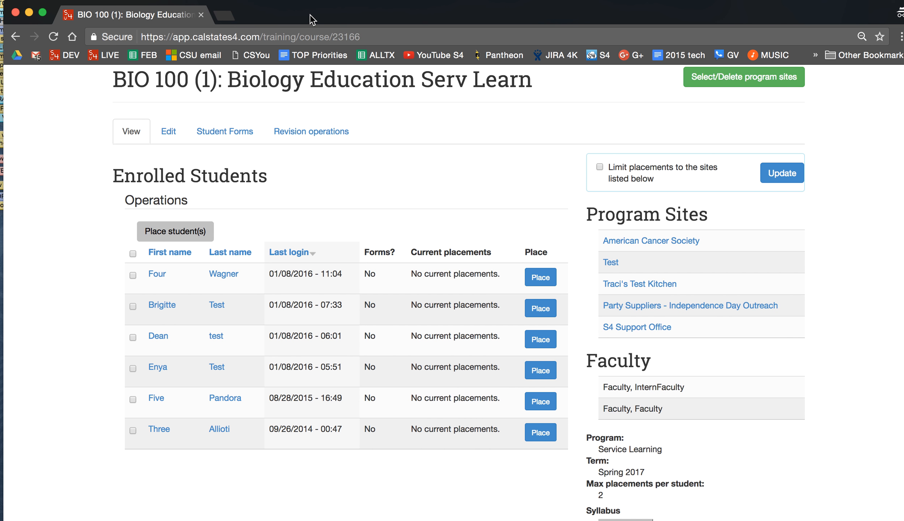
Consult the slide image behind the browser again, then return to the course page and examine its Program Sites section
{"action": "left_click_drag", "start_coordinate": [310, 14], "coordinate": [304, 86]}
{"action": "left_click", "coordinate": [326, 50]}
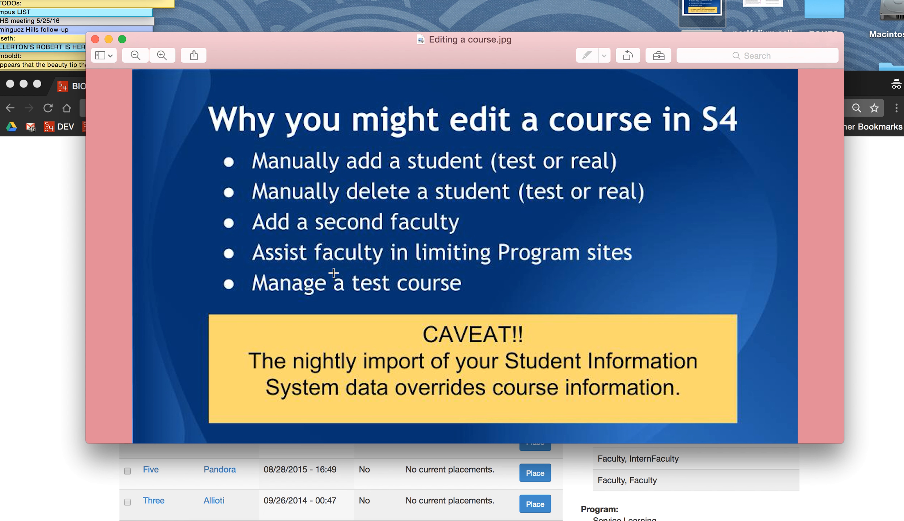
{"action": "left_click", "coordinate": [40, 337]}
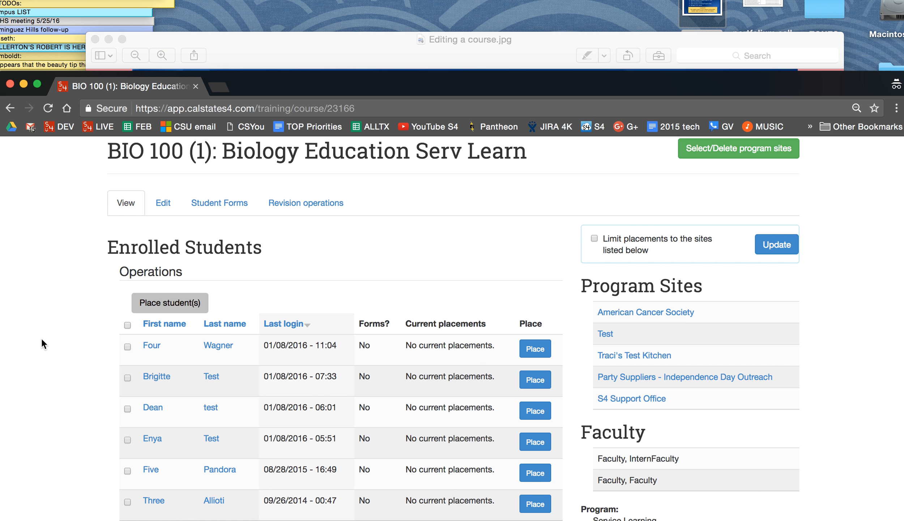
{"action": "left_click_drag", "start_coordinate": [288, 91], "coordinate": [289, 18]}
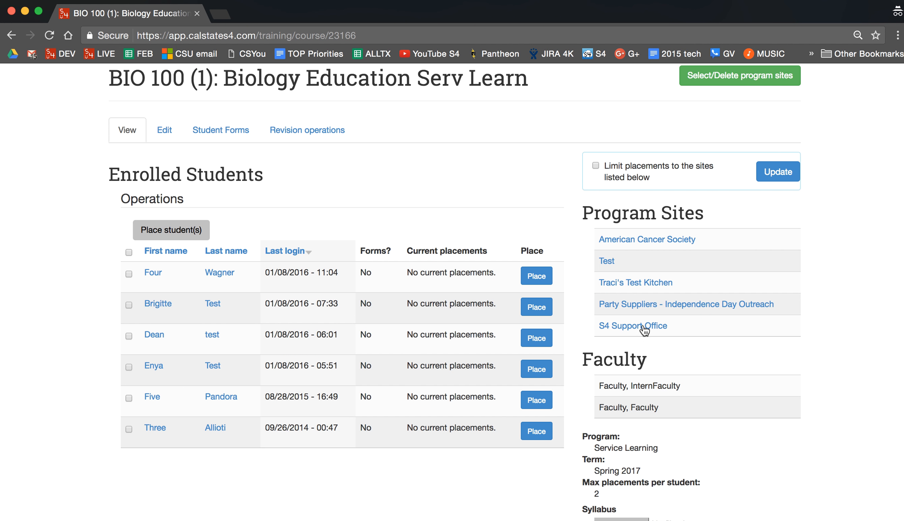
{"action": "scroll", "coordinate": [404, 341], "scroll_direction": "up", "scroll_amount": 1}
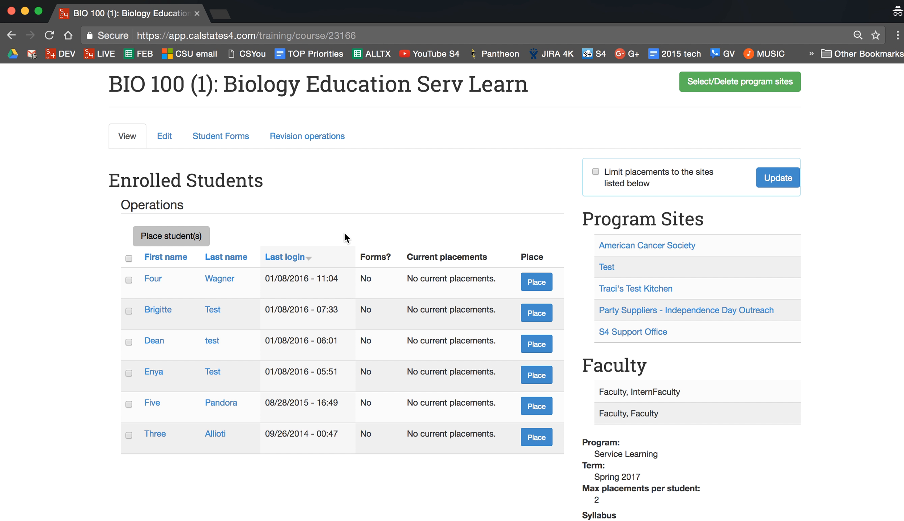
Edit the course, find "Farm" for the empty Program Sites row, add the suggested Adam's Apple Farm, and save the course
{"action": "left_click", "coordinate": [165, 138]}
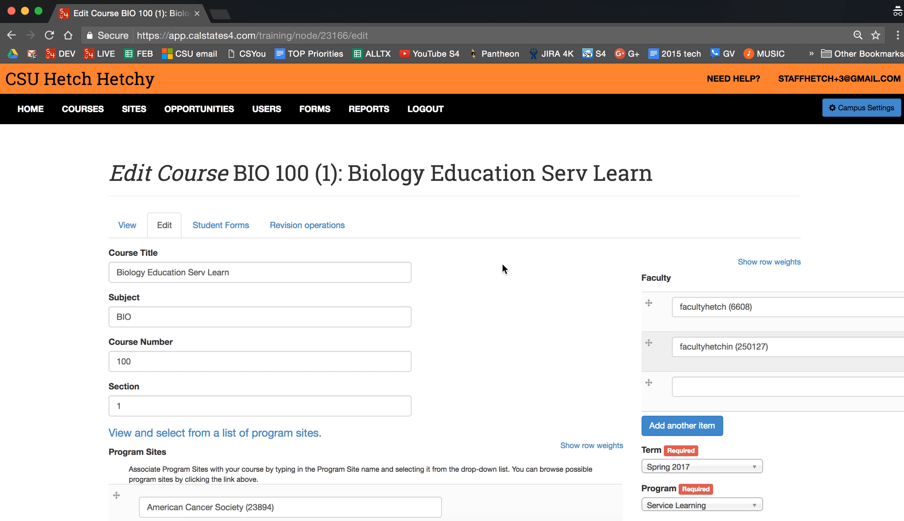
{"action": "scroll", "coordinate": [493, 287], "scroll_direction": "down", "scroll_amount": 5}
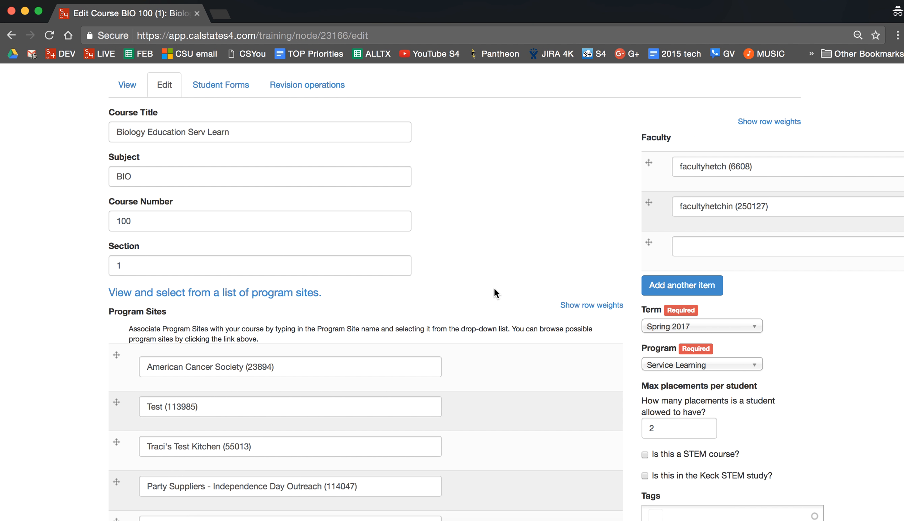
{"action": "scroll", "coordinate": [479, 298], "scroll_direction": "down", "scroll_amount": 3}
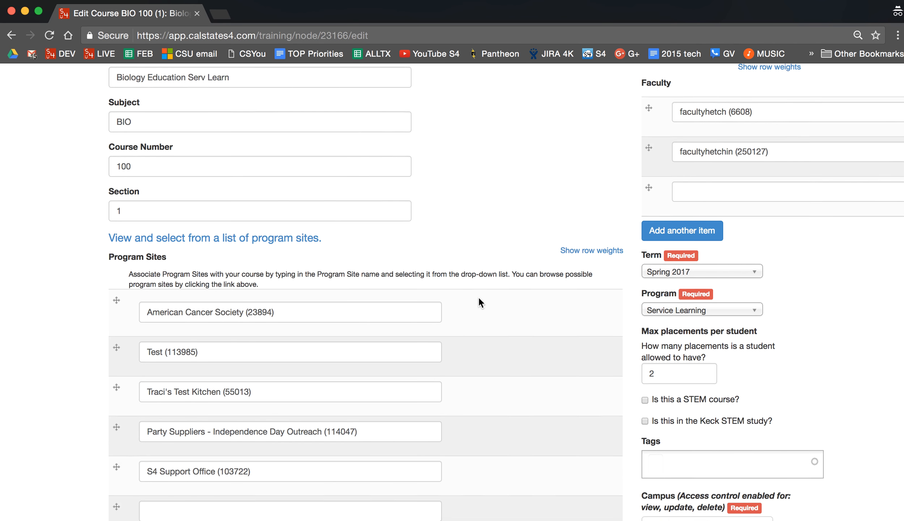
{"action": "scroll", "coordinate": [479, 298], "scroll_direction": "down", "scroll_amount": 6}
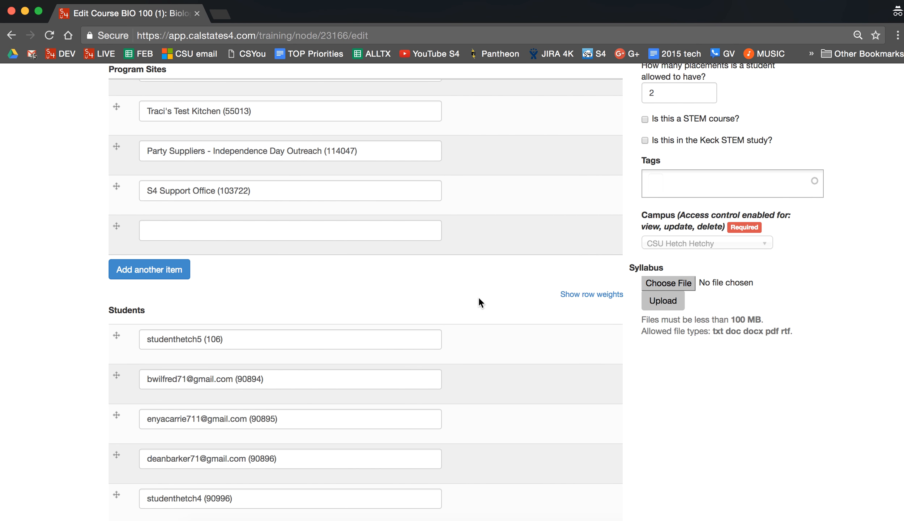
{"action": "scroll", "coordinate": [479, 298], "scroll_direction": "up", "scroll_amount": 2}
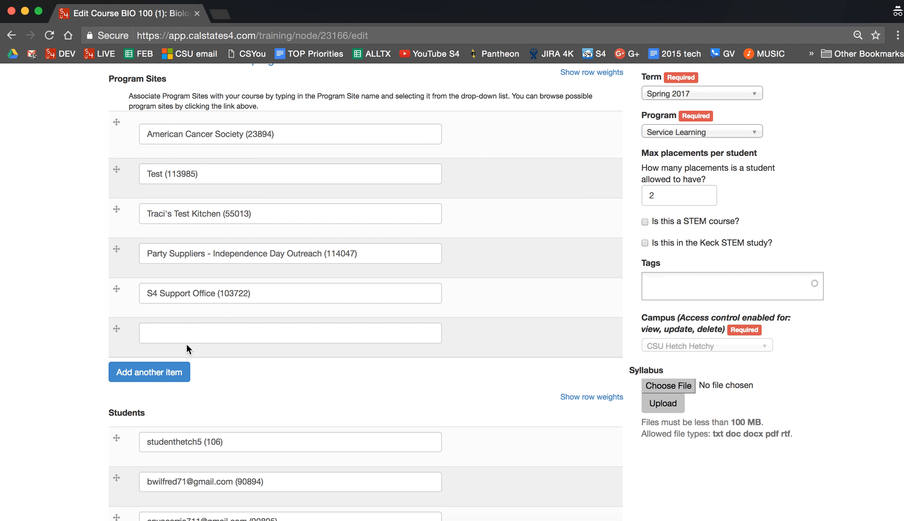
{"action": "left_click", "coordinate": [181, 332]}
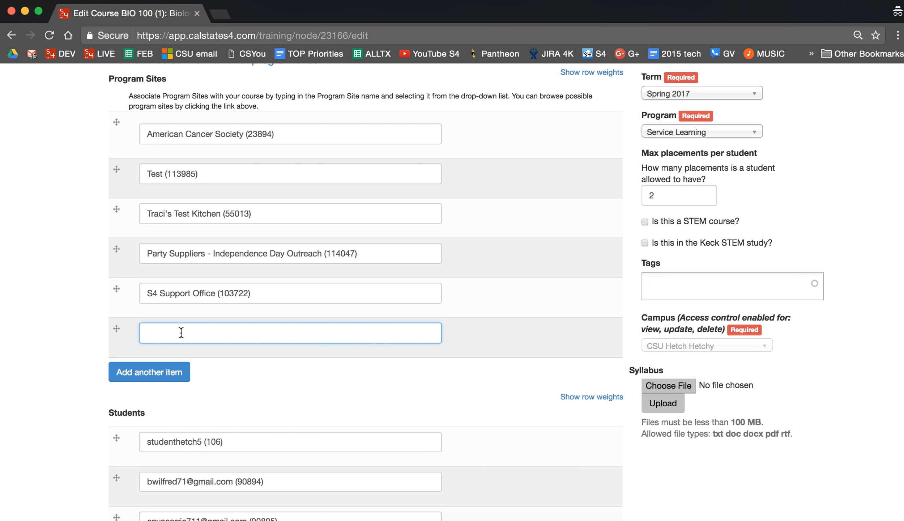
{"action": "type", "text": "Farm"}
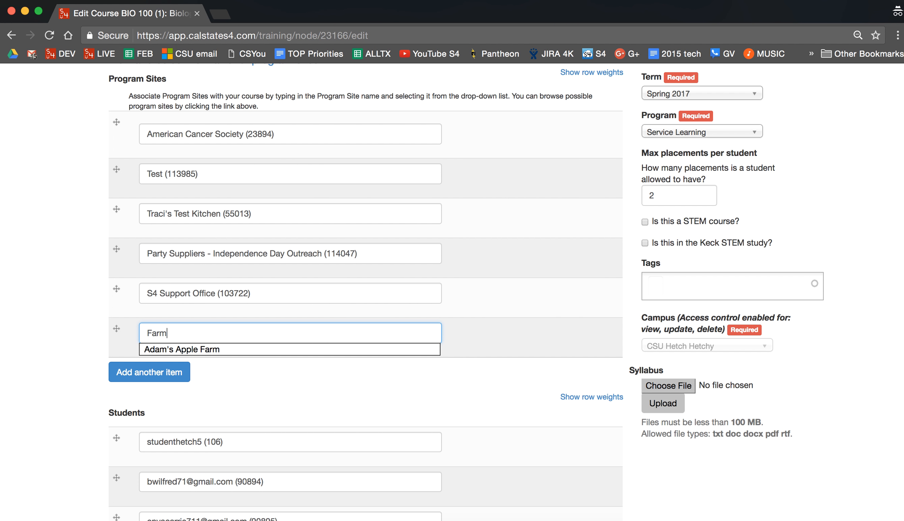
{"action": "left_click", "coordinate": [262, 350]}
{"action": "left_click_drag", "start_coordinate": [264, 334], "coordinate": [225, 333]}
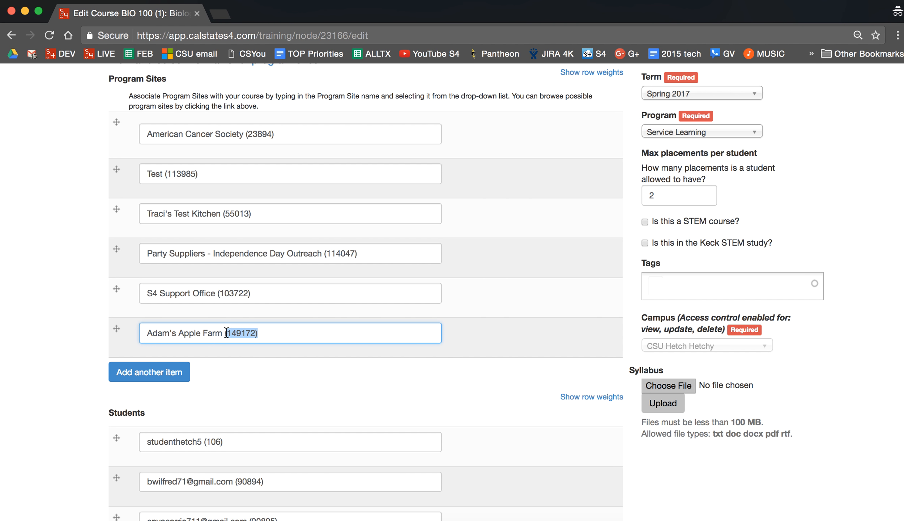
{"action": "scroll", "coordinate": [422, 250], "scroll_direction": "down", "scroll_amount": 10}
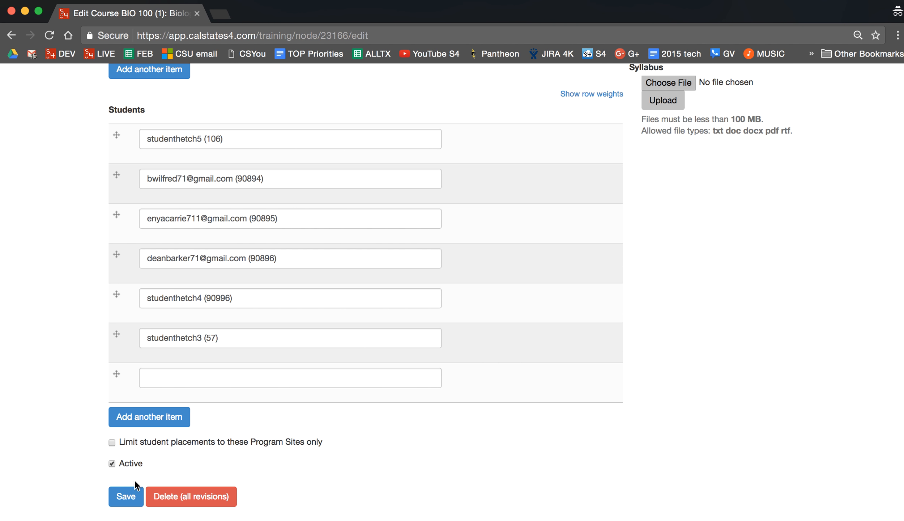
{"action": "left_click", "coordinate": [125, 496]}
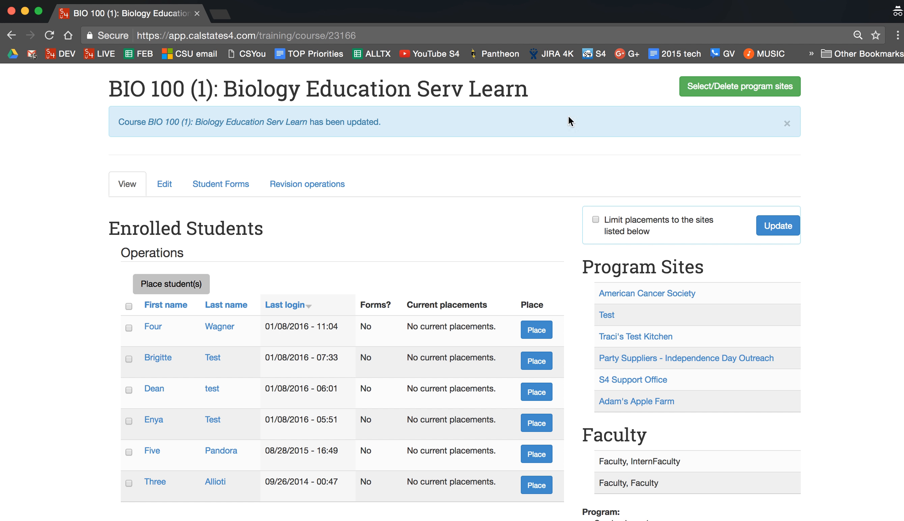
Lower the browser window to review the reasons slide once more, then bring the BIO 100 course page back in front
{"action": "left_click_drag", "start_coordinate": [494, 10], "coordinate": [494, 110]}
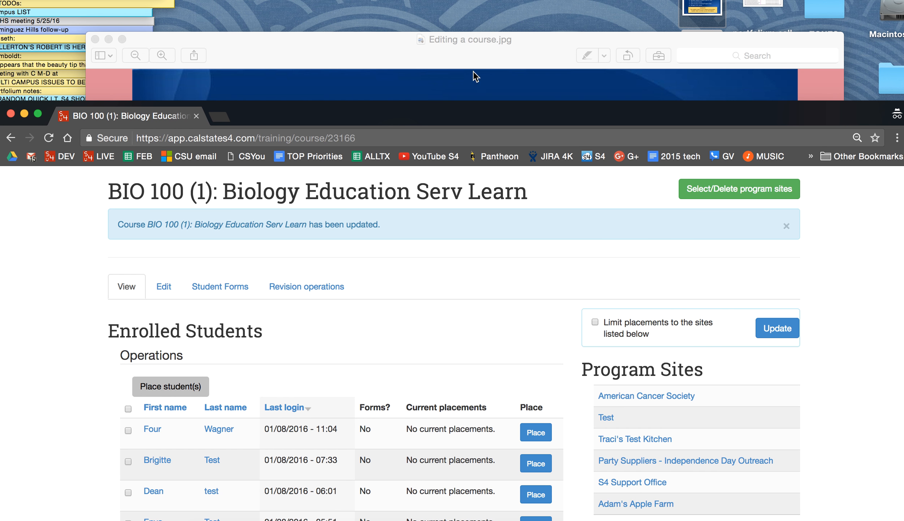
{"action": "left_click", "coordinate": [463, 64]}
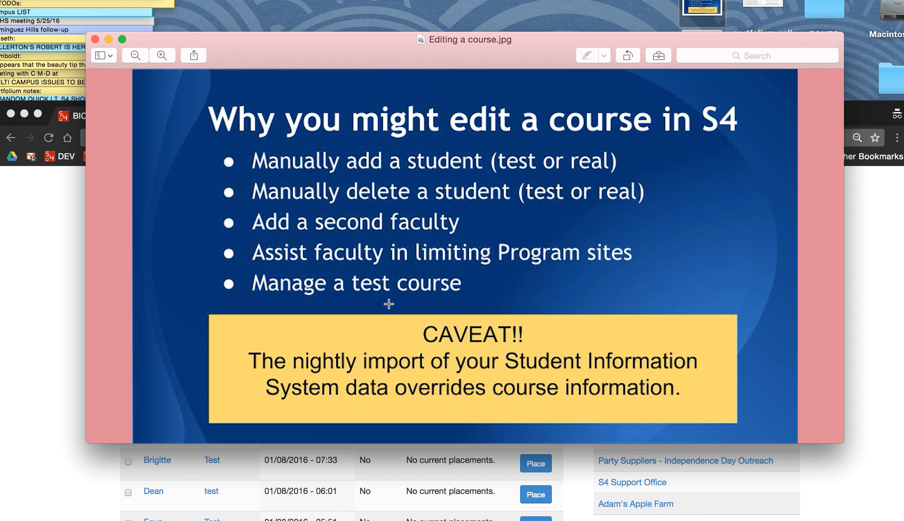
{"action": "left_click", "coordinate": [72, 360]}
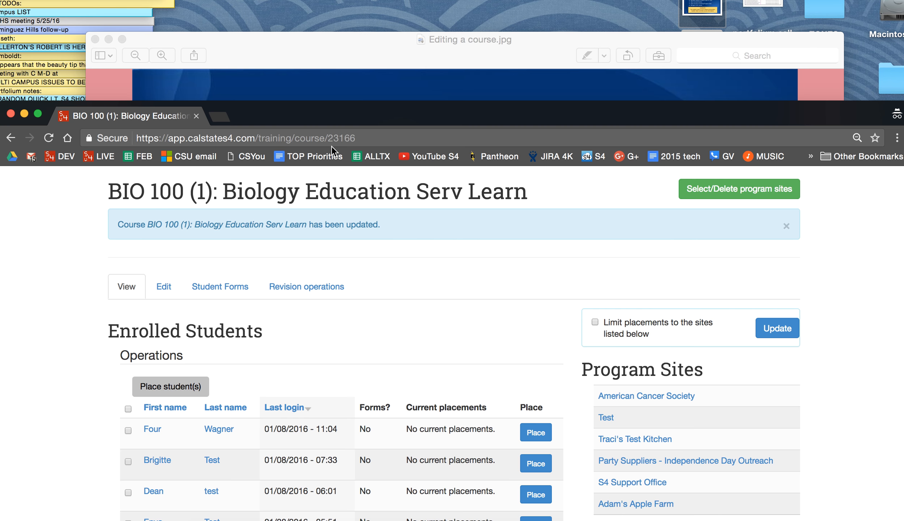
Move the browser window back up and open the Spring 2017 TEST course from the courses list
{"action": "left_click_drag", "start_coordinate": [341, 118], "coordinate": [341, 17]}
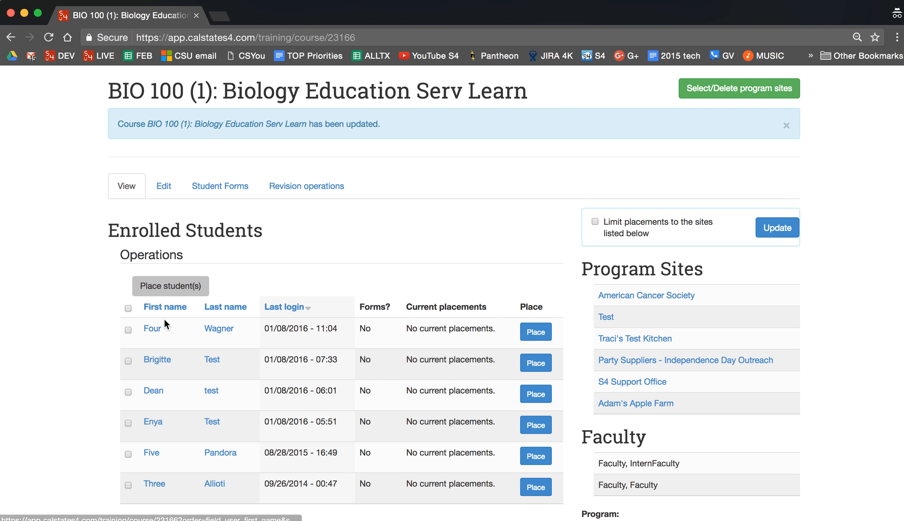
{"action": "scroll", "coordinate": [165, 284], "scroll_direction": "up", "scroll_amount": 1}
{"action": "scroll", "coordinate": [125, 192], "scroll_direction": "up", "scroll_amount": 3}
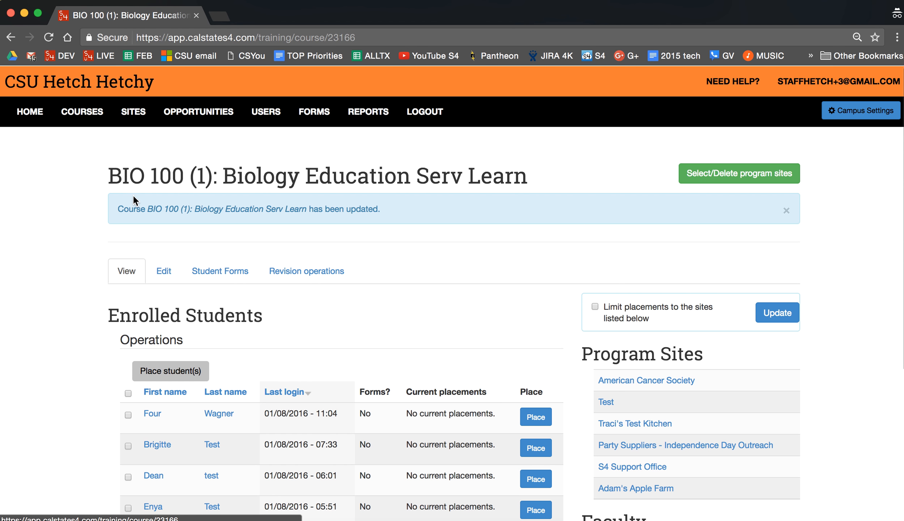
{"action": "left_click", "coordinate": [84, 111]}
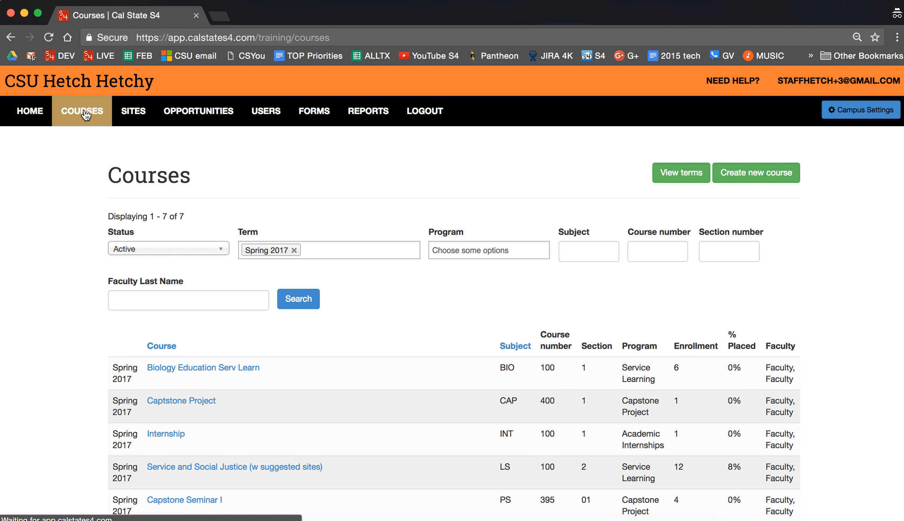
{"action": "scroll", "coordinate": [250, 148], "scroll_direction": "down", "scroll_amount": 3}
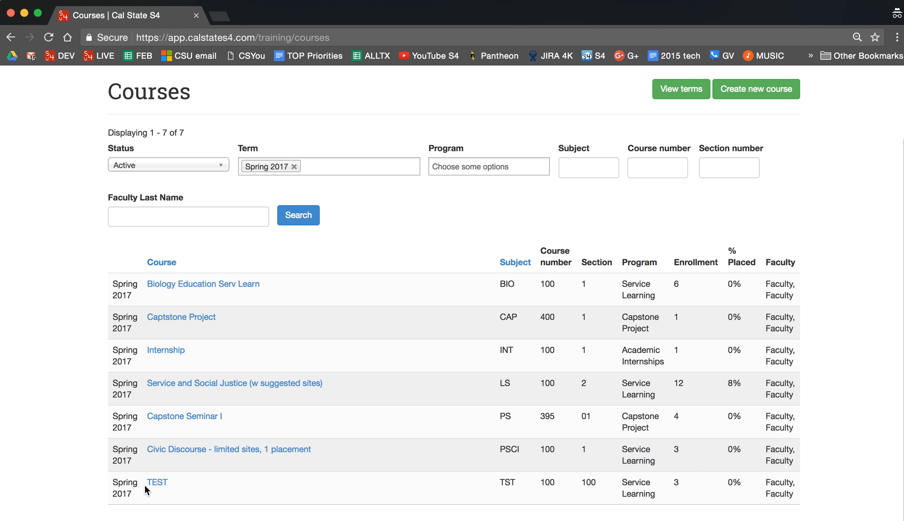
{"action": "left_click", "coordinate": [156, 483]}
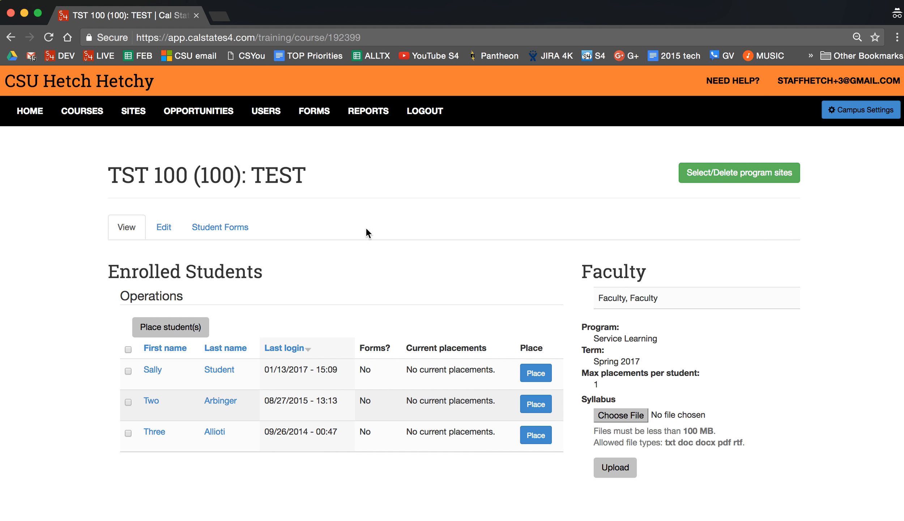
Open the TEST course for editing and change its course title to "Service Learning in Hospitals"
{"action": "left_click", "coordinate": [159, 236]}
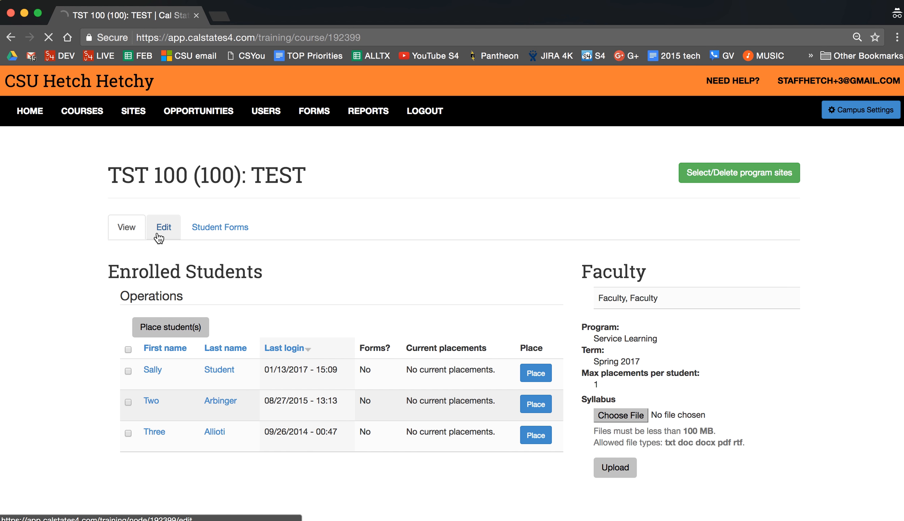
{"action": "left_click_drag", "start_coordinate": [181, 275], "coordinate": [66, 271]}
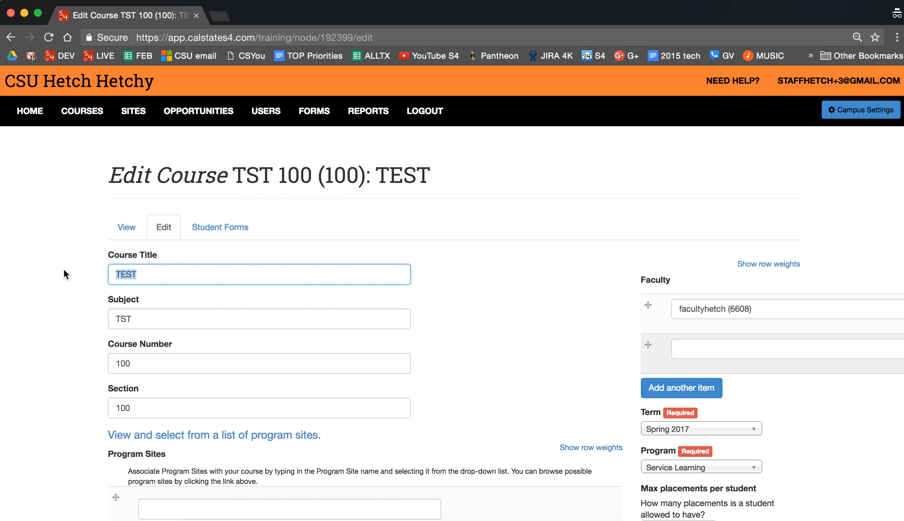
{"action": "type", "text": "Service Learning in "}
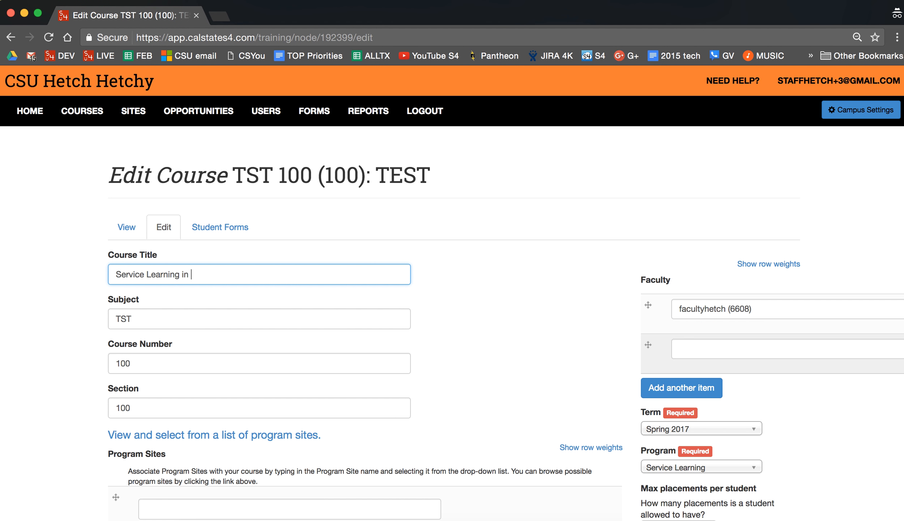
{"action": "type", "text": "Hospitals"}
{"action": "left_click_drag", "start_coordinate": [262, 274], "coordinate": [105, 276]}
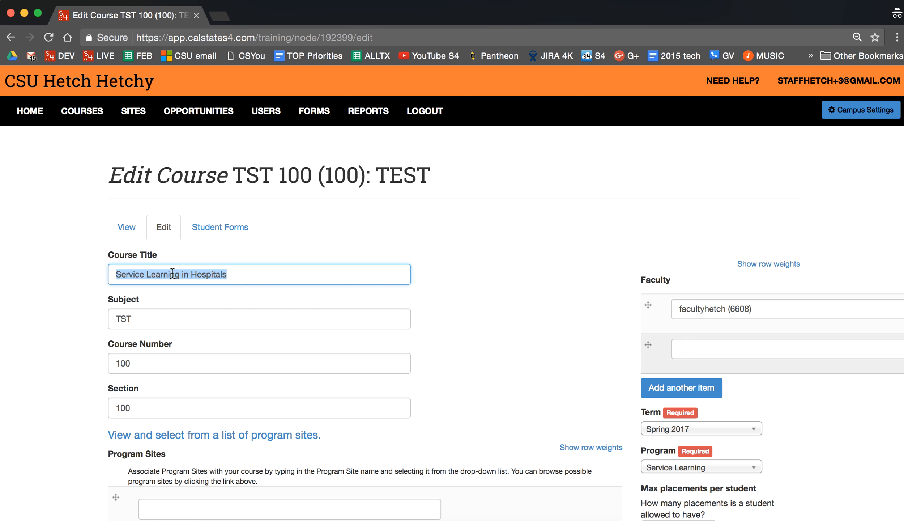
{"action": "left_click", "coordinate": [490, 232]}
Set the course's term to Summer 2016 and its program to Academic Internships
{"action": "scroll", "coordinate": [490, 231], "scroll_direction": "down", "scroll_amount": 3}
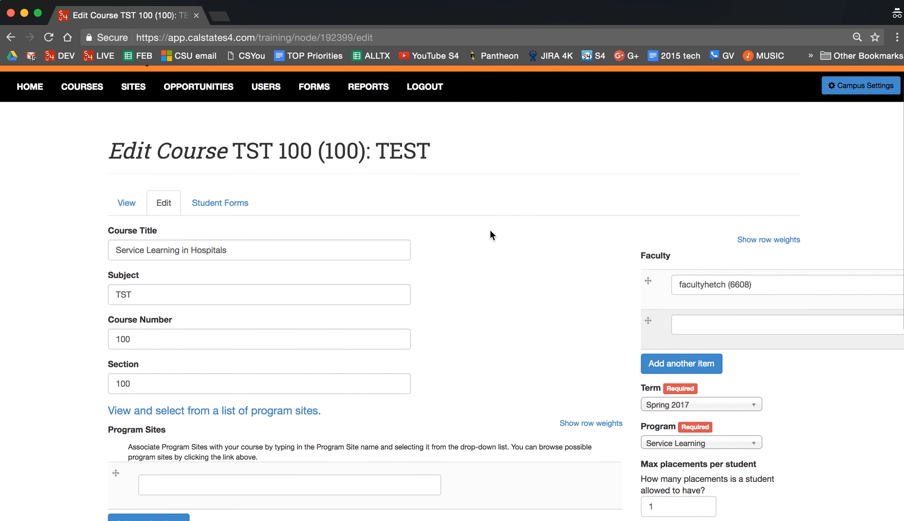
{"action": "scroll", "coordinate": [474, 228], "scroll_direction": "down", "scroll_amount": 9}
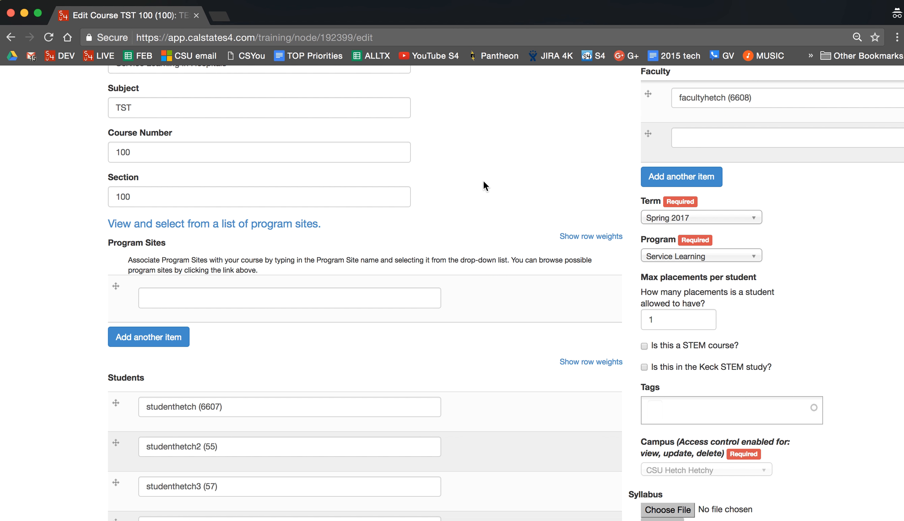
{"action": "scroll", "coordinate": [484, 184], "scroll_direction": "up", "scroll_amount": 6}
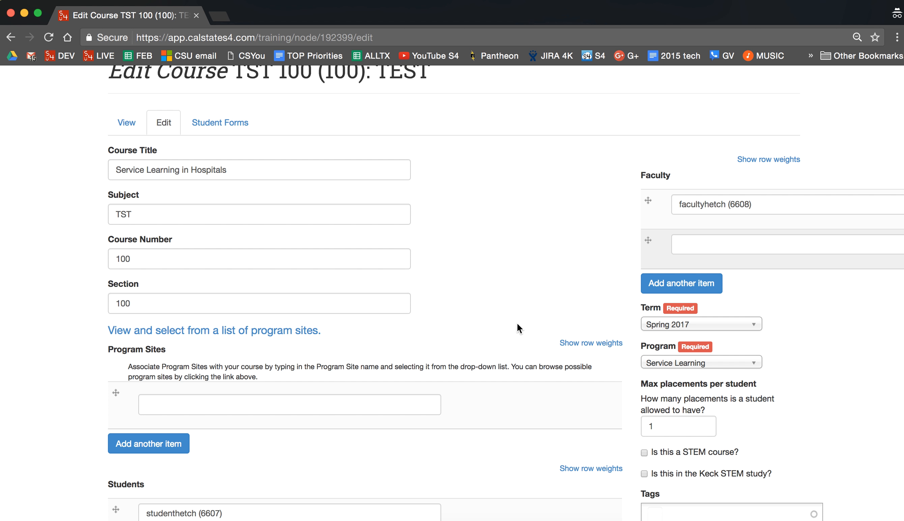
{"action": "left_click", "coordinate": [658, 325]}
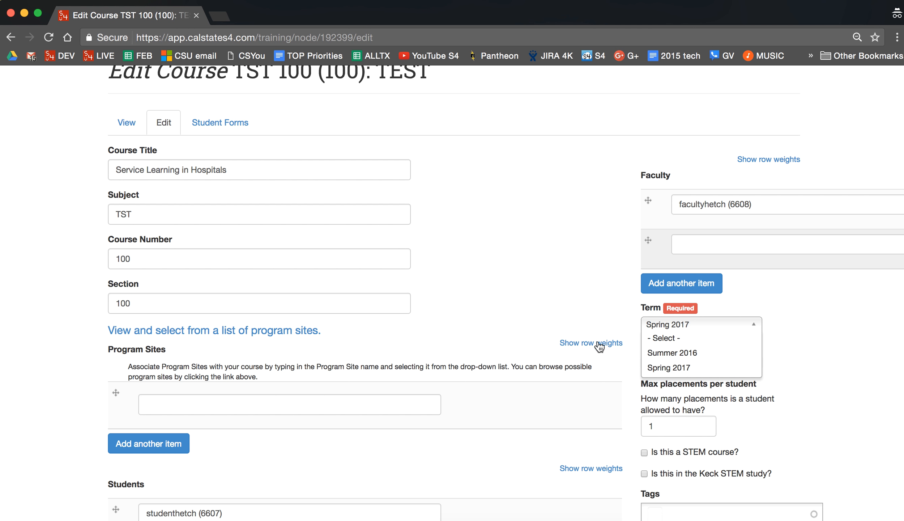
{"action": "left_click", "coordinate": [686, 359]}
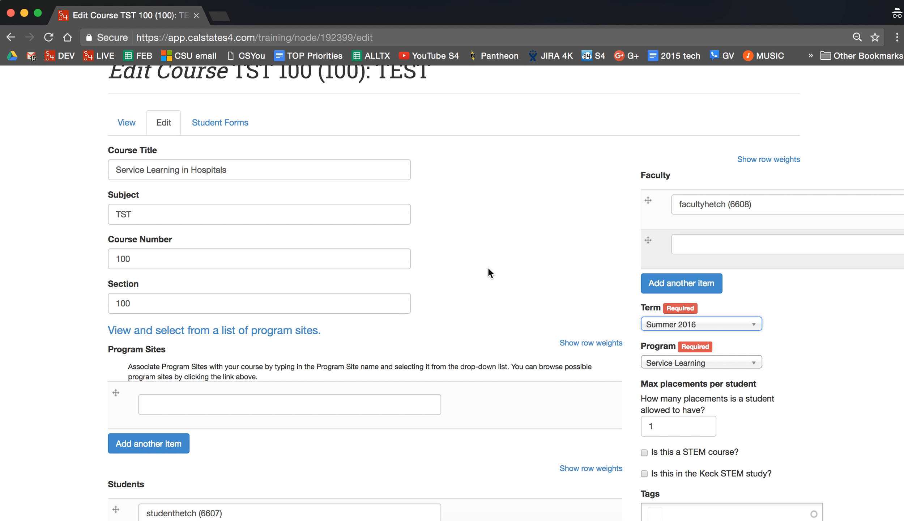
{"action": "left_click", "coordinate": [703, 369]}
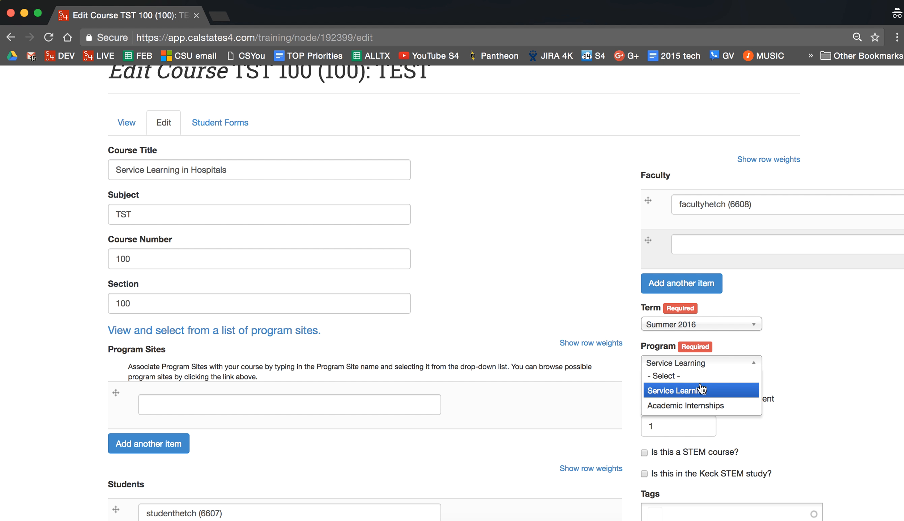
{"action": "left_click", "coordinate": [703, 407]}
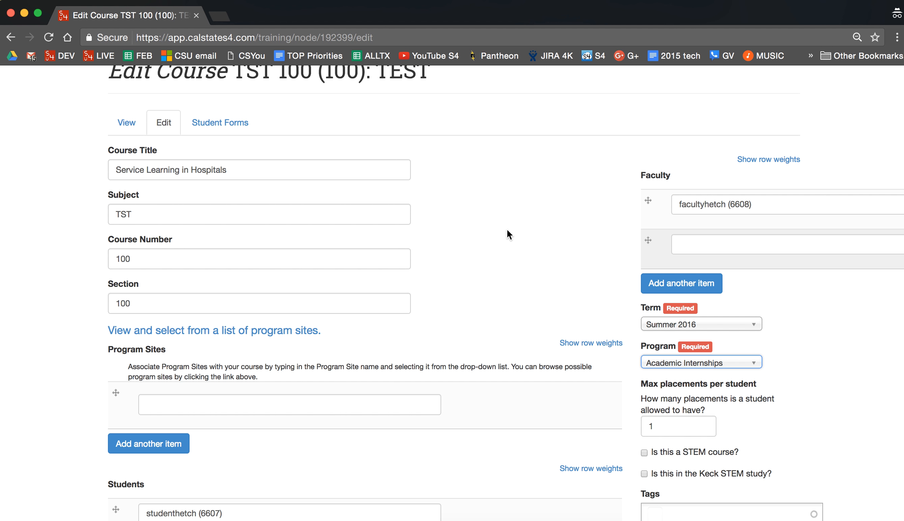
Check the Max placements per student field and the remaining settings down to Active, then save the course
{"action": "scroll", "coordinate": [507, 230], "scroll_direction": "up", "scroll_amount": 2}
{"action": "scroll", "coordinate": [507, 231], "scroll_direction": "down", "scroll_amount": 1}
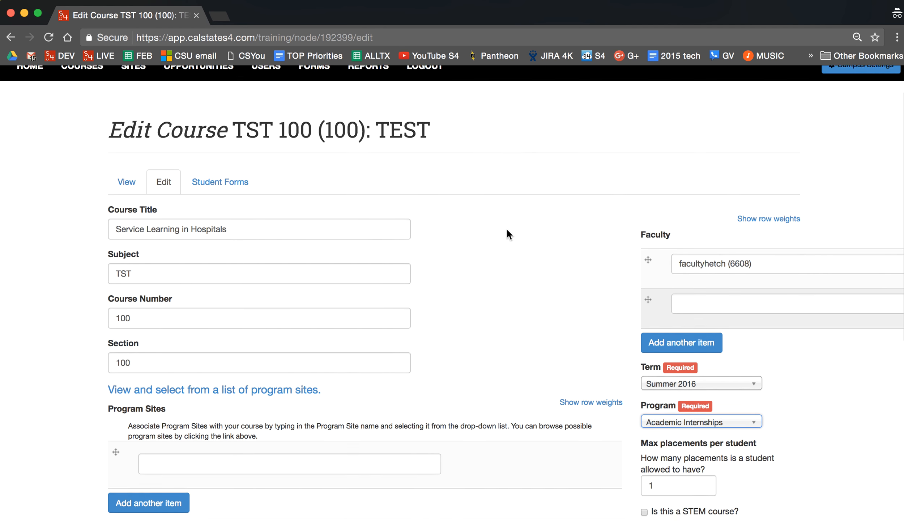
{"action": "scroll", "coordinate": [507, 230], "scroll_direction": "down", "scroll_amount": 2}
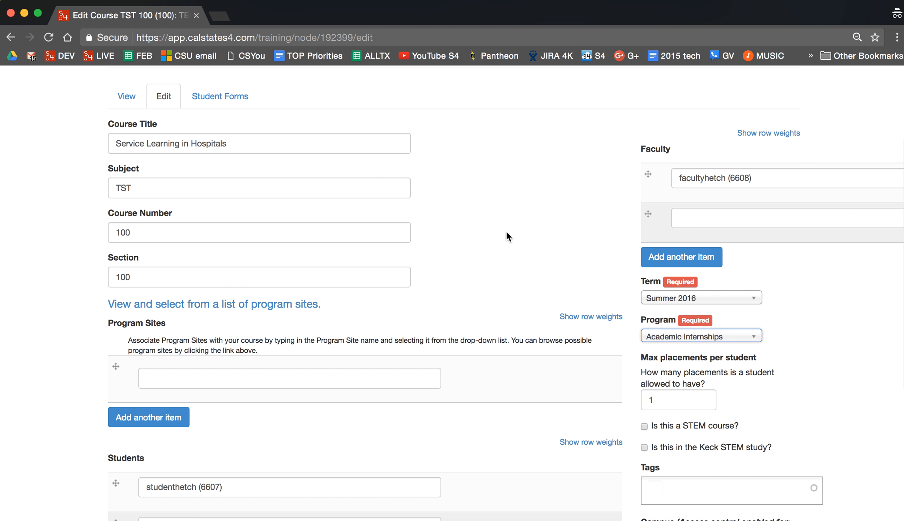
{"action": "scroll", "coordinate": [500, 211], "scroll_direction": "up", "scroll_amount": 1}
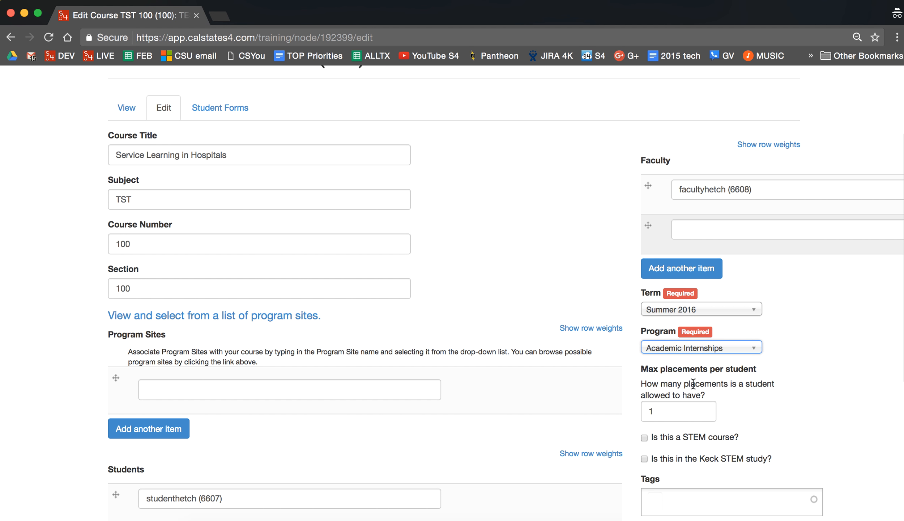
{"action": "left_click_drag", "start_coordinate": [683, 411], "coordinate": [637, 411]}
{"action": "left_click", "coordinate": [686, 412]}
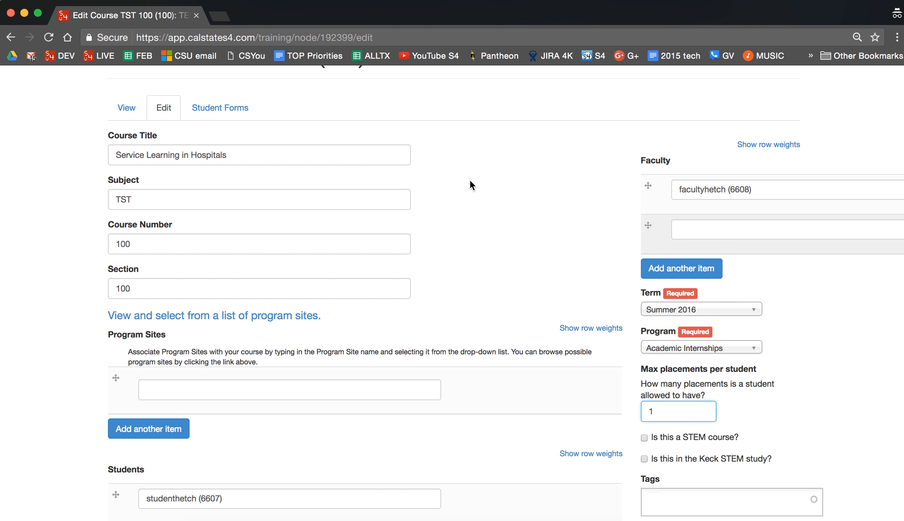
{"action": "scroll", "coordinate": [469, 181], "scroll_direction": "down", "scroll_amount": 2}
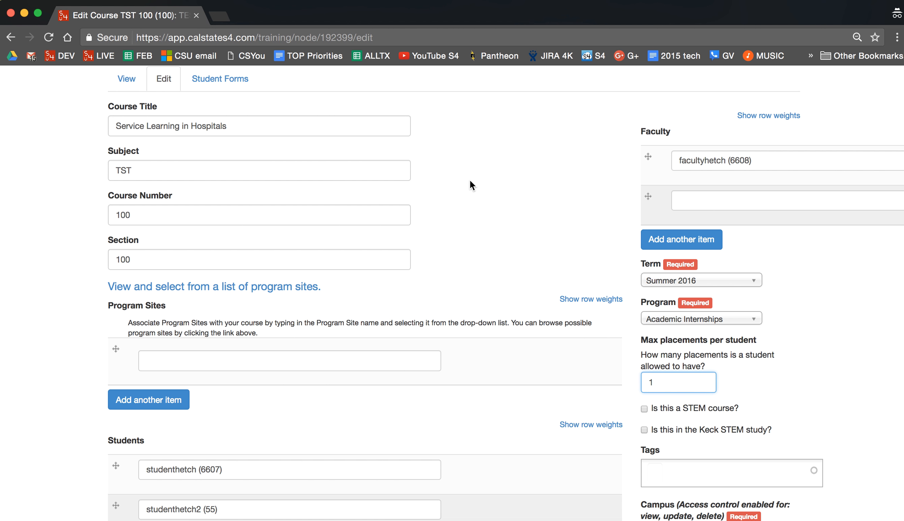
{"action": "scroll", "coordinate": [470, 181], "scroll_direction": "down", "scroll_amount": 5}
{"action": "scroll", "coordinate": [469, 178], "scroll_direction": "down", "scroll_amount": 8}
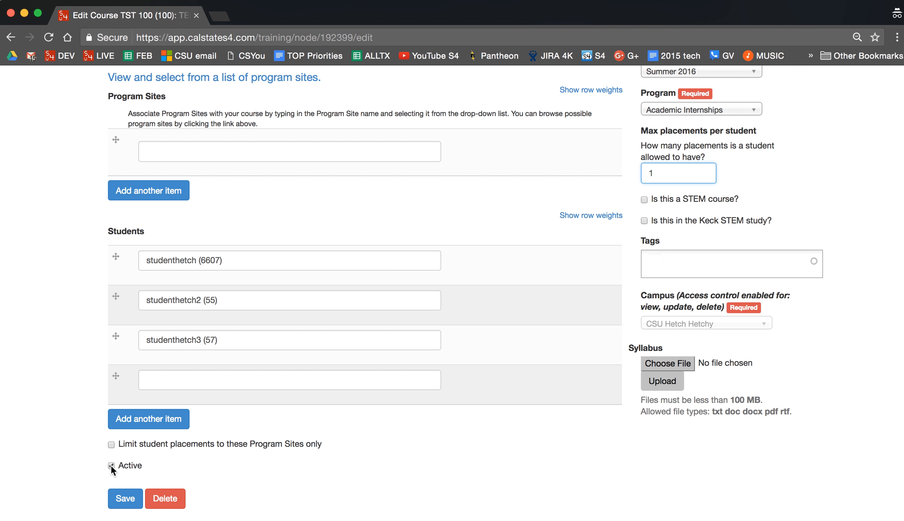
{"action": "scroll", "coordinate": [280, 219], "scroll_direction": "up", "scroll_amount": 2}
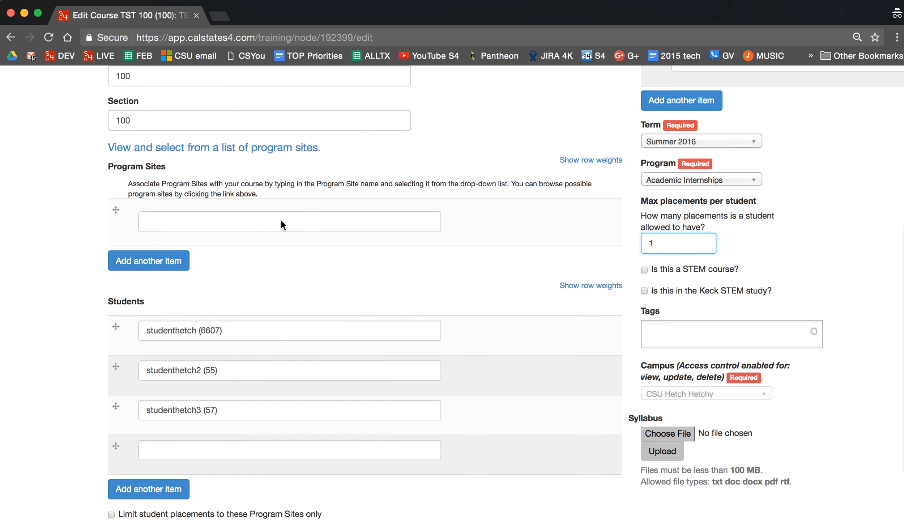
{"action": "scroll", "coordinate": [280, 218], "scroll_direction": "down", "scroll_amount": 2}
{"action": "left_click", "coordinate": [125, 500]}
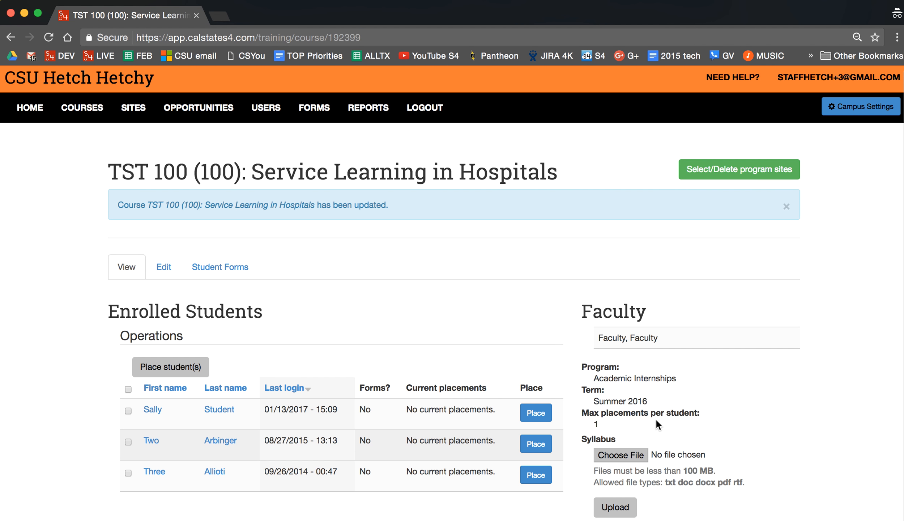
Examine the program, term and title shown on the saved TST 100 course page
{"action": "left_click_drag", "start_coordinate": [579, 408], "coordinate": [570, 409]}
{"action": "left_click", "coordinate": [661, 399]}
{"action": "left_click_drag", "start_coordinate": [679, 378], "coordinate": [636, 378]}
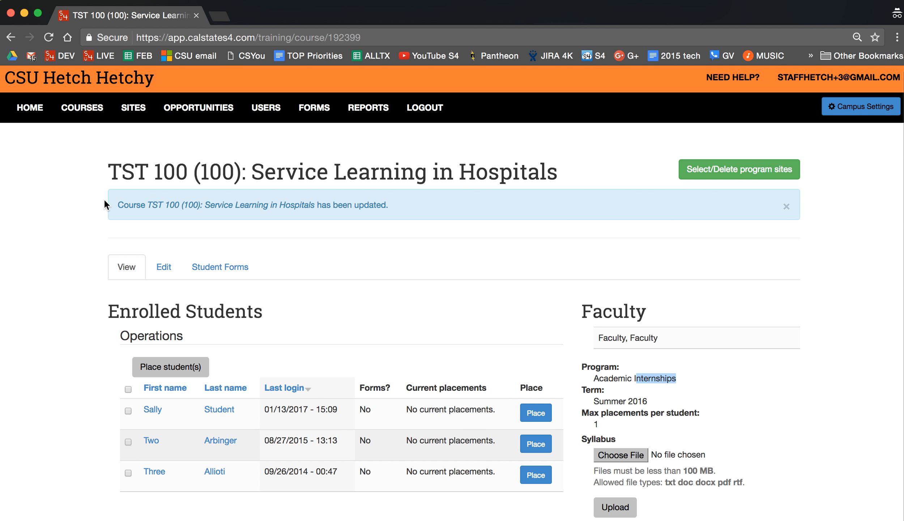
{"action": "left_click_drag", "start_coordinate": [254, 172], "coordinate": [498, 168]}
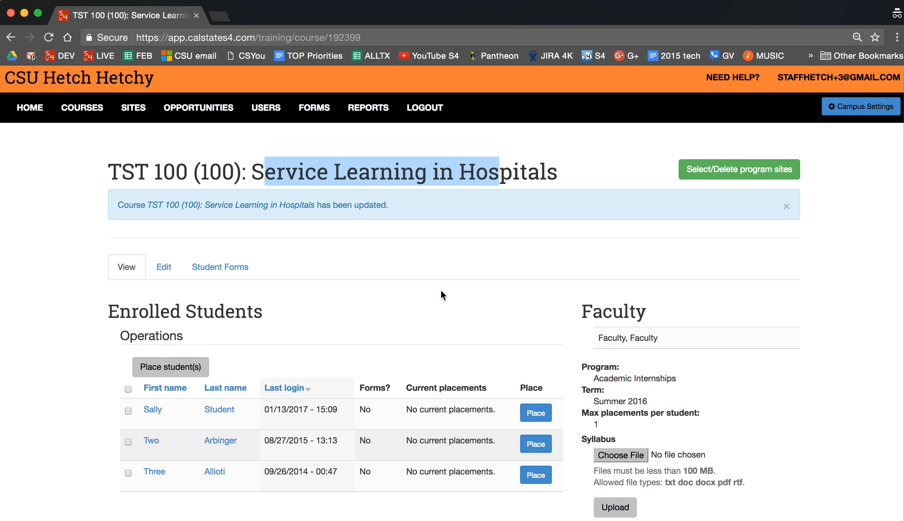
{"action": "left_click", "coordinate": [358, 320]}
Check the active Spring 2017 courses list, then lower the browser window and bring the "Editing a course.jpg" slide to the front
{"action": "left_click", "coordinate": [72, 108]}
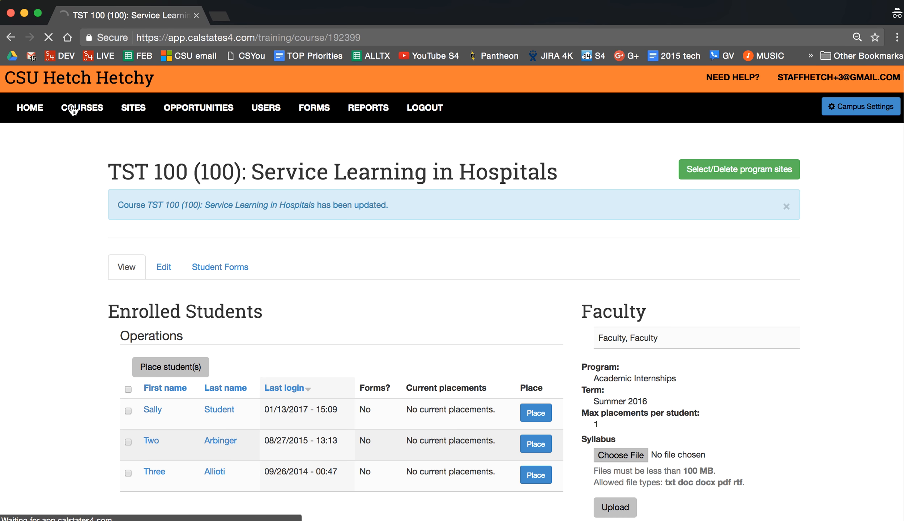
{"action": "scroll", "coordinate": [315, 302], "scroll_direction": "down", "scroll_amount": 3}
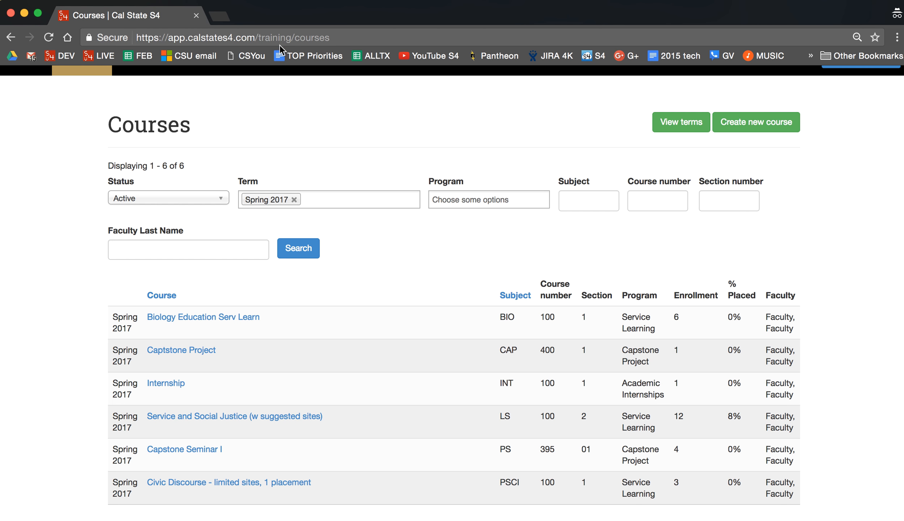
{"action": "left_click_drag", "start_coordinate": [294, 13], "coordinate": [294, 111]}
{"action": "left_click", "coordinate": [363, 54]}
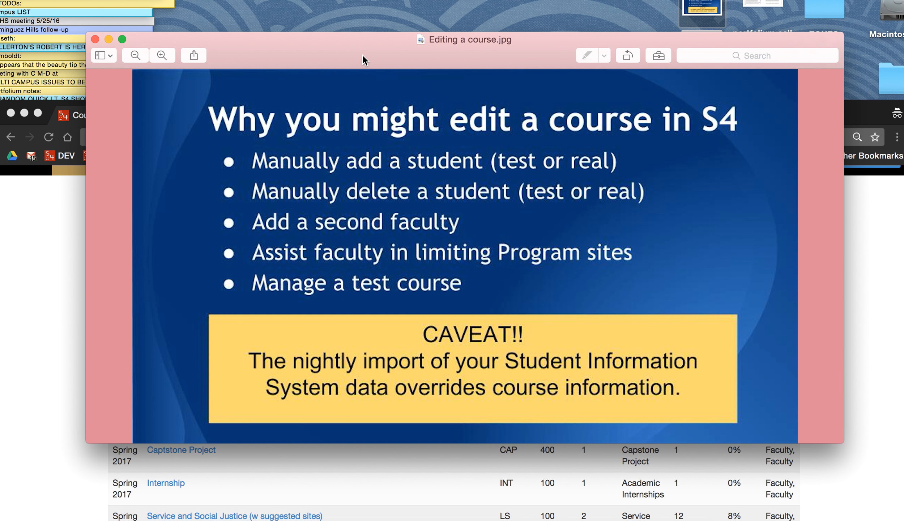